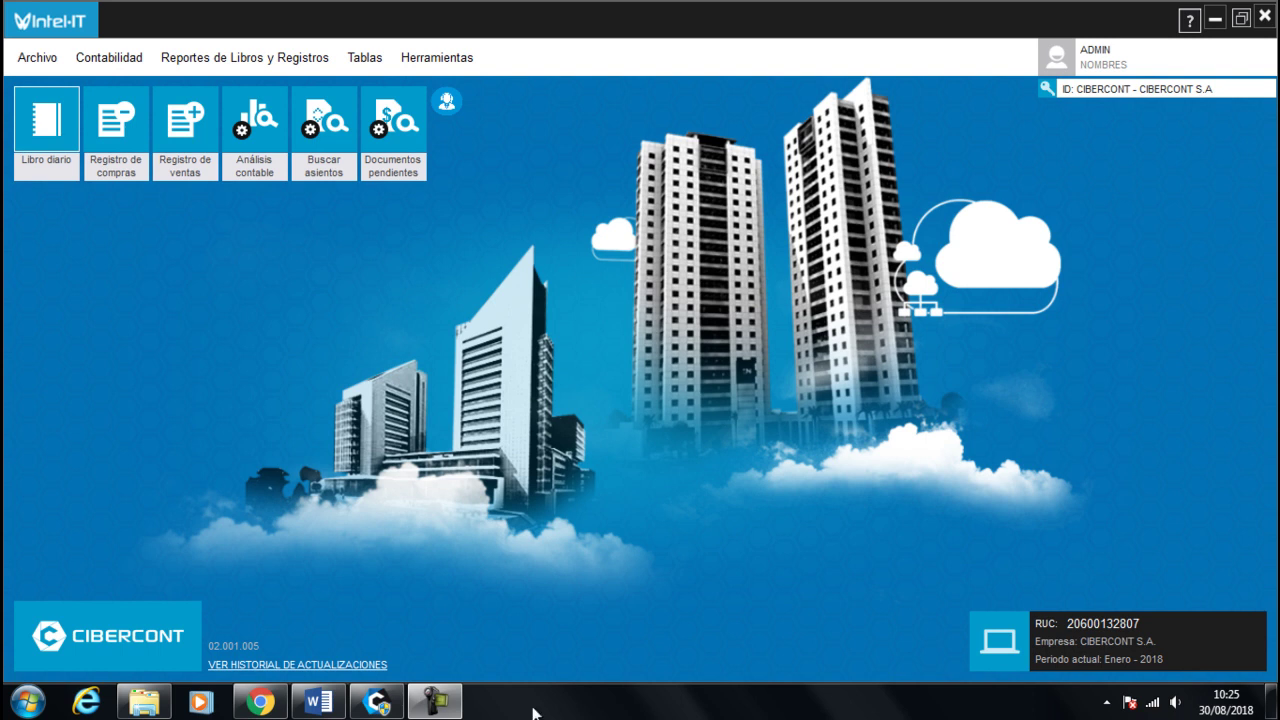
Step: Show Word's section 1.4.6.2 PENDIENTE DE COBRO with its 4,750.00 CAJA EFECTIVO MN collection entry table
click(318, 702)
scroll(400, 620, up, 3)
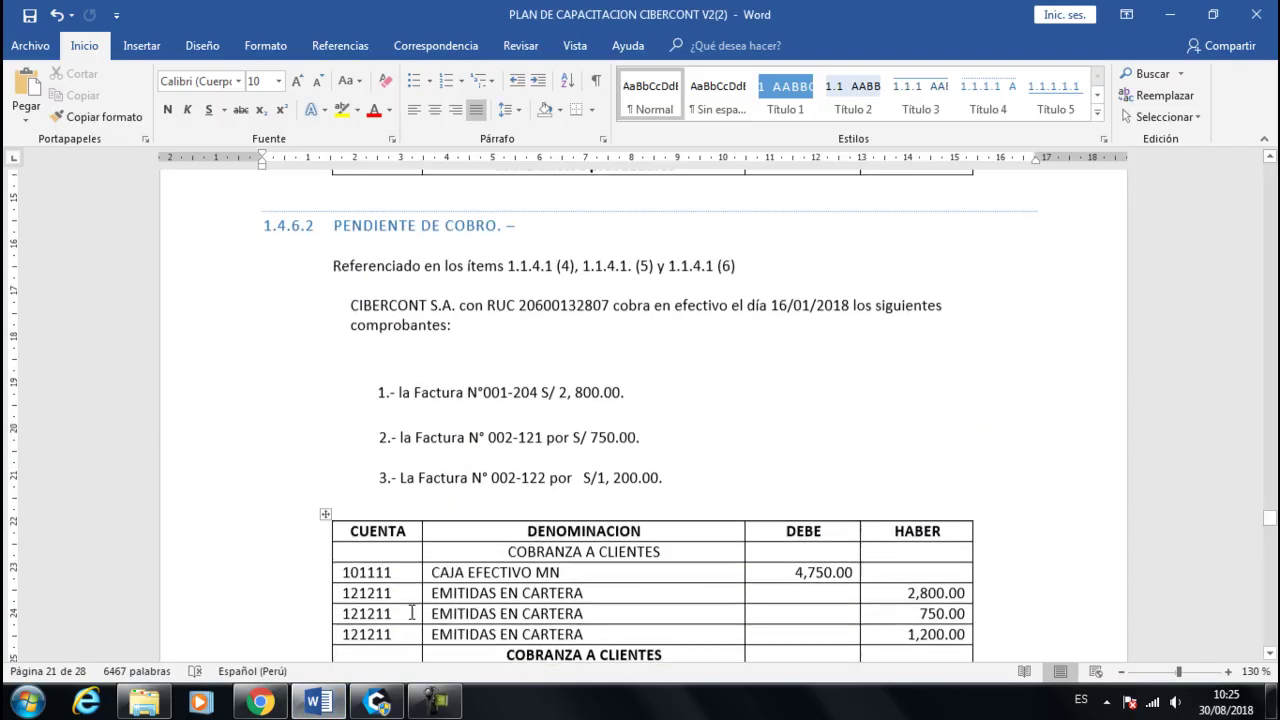
scroll(508, 427, down, 1)
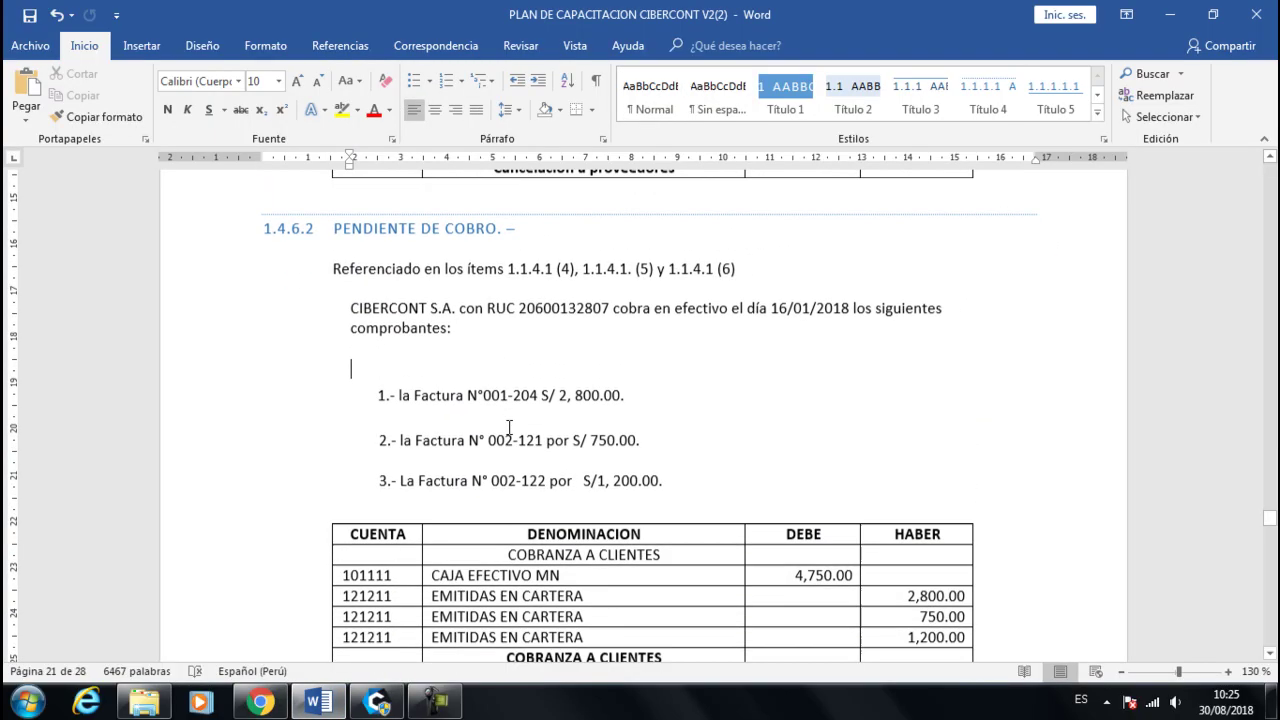
click(524, 495)
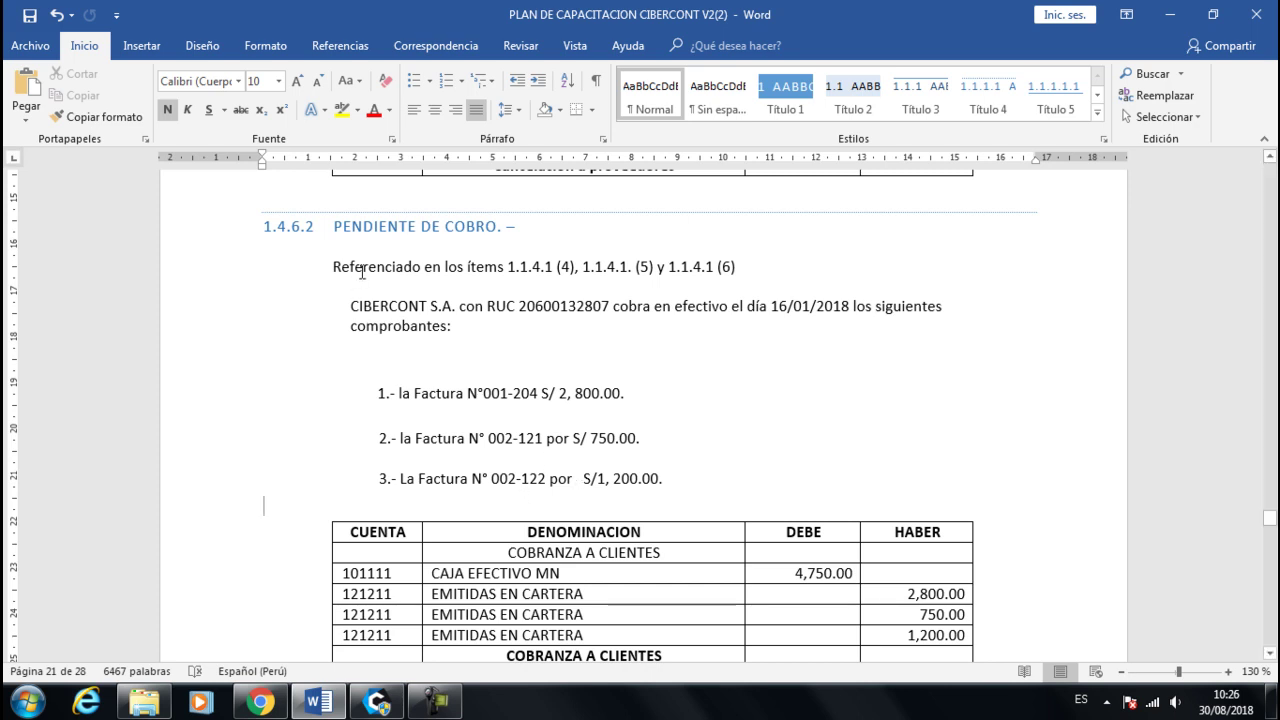
click(333, 267)
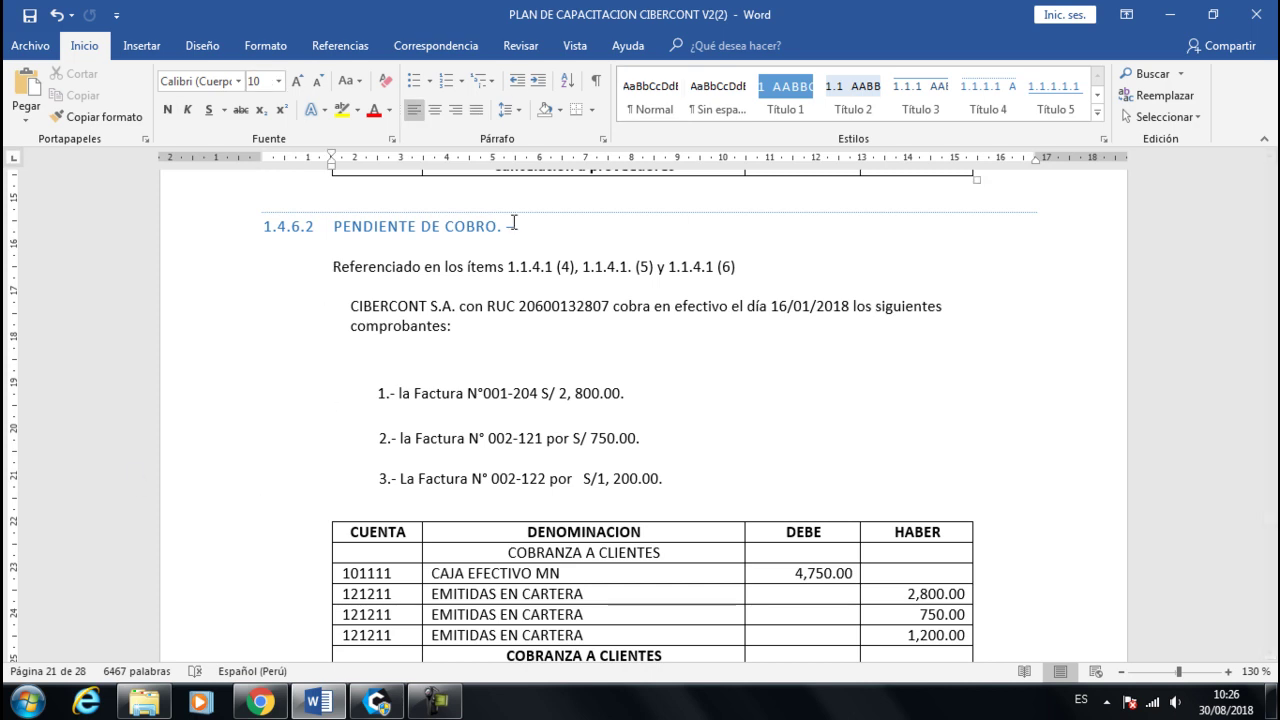
click(758, 266)
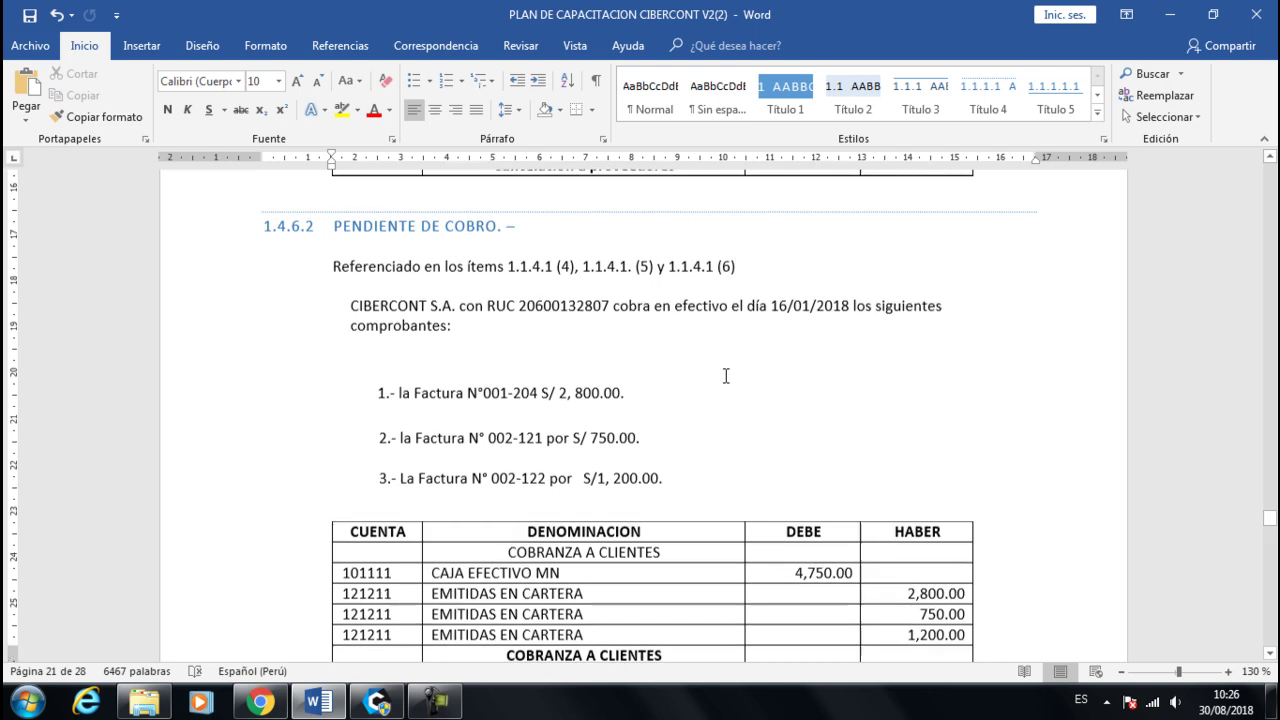
scroll(726, 374, down, 2)
scroll(726, 376, up, 1)
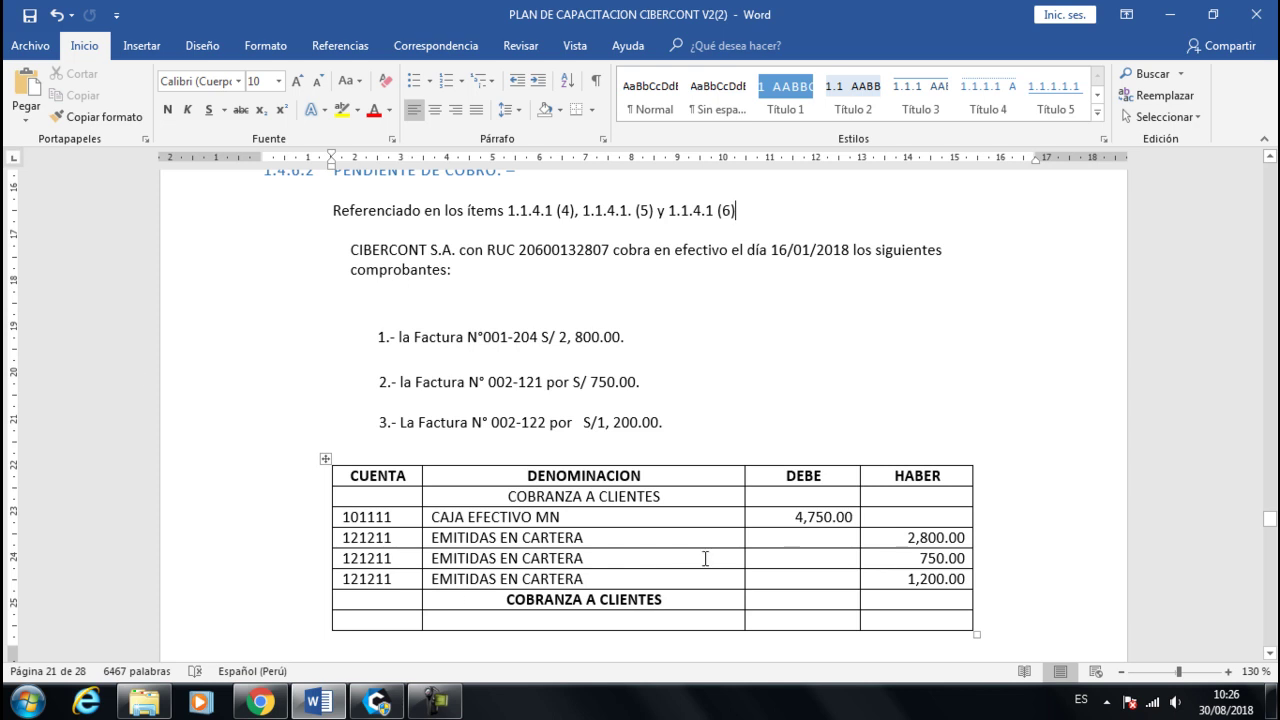
Step: Open CIBERCONT's Libro diario entry window
click(388, 698)
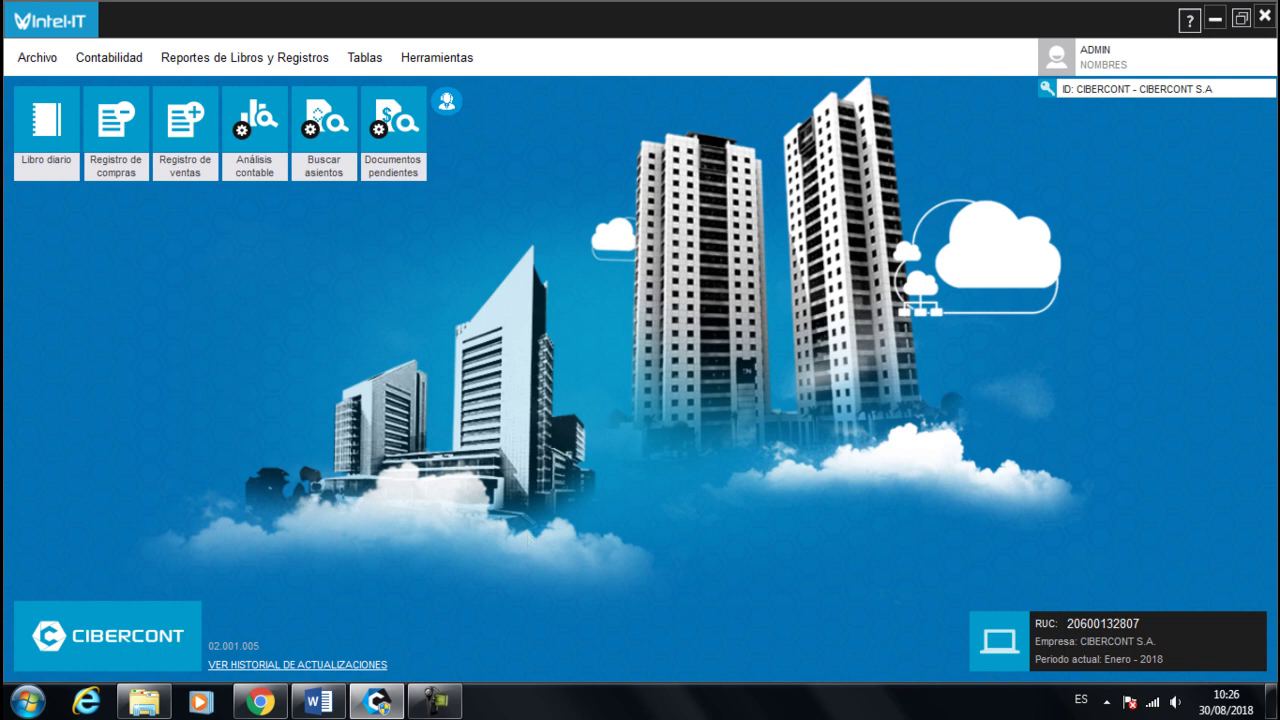
click(50, 132)
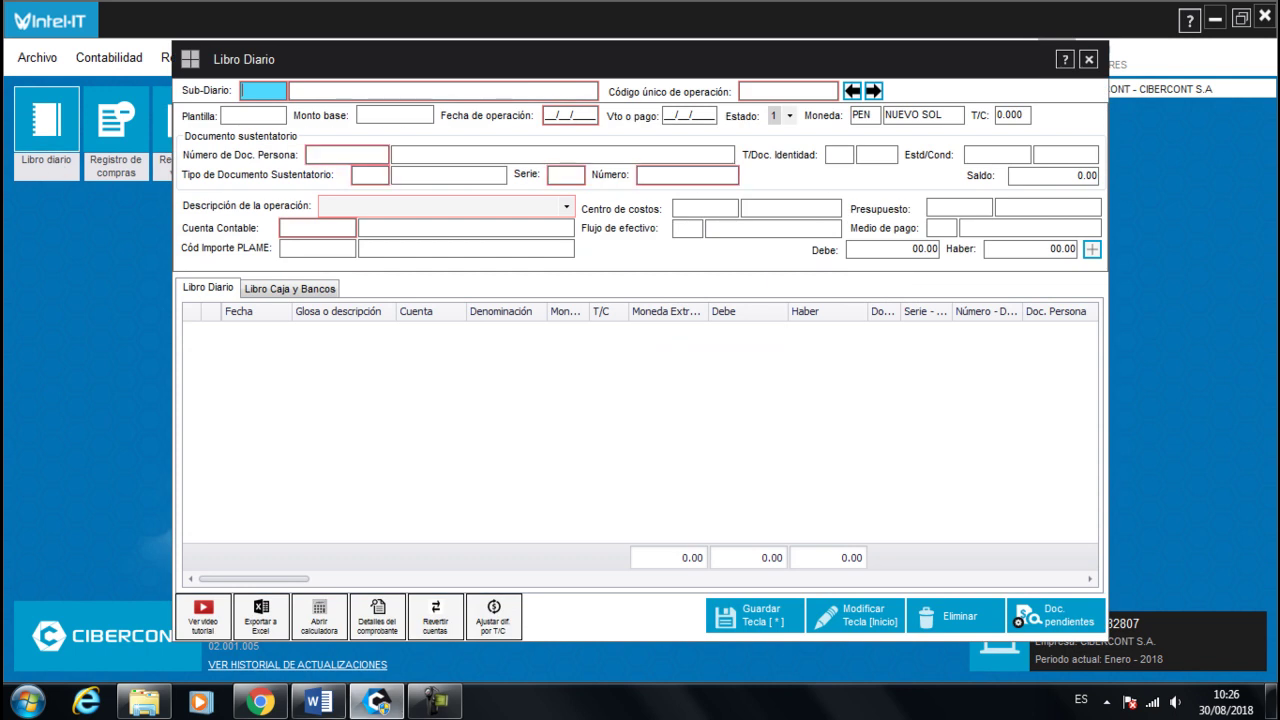
drag(521, 58, 522, 72)
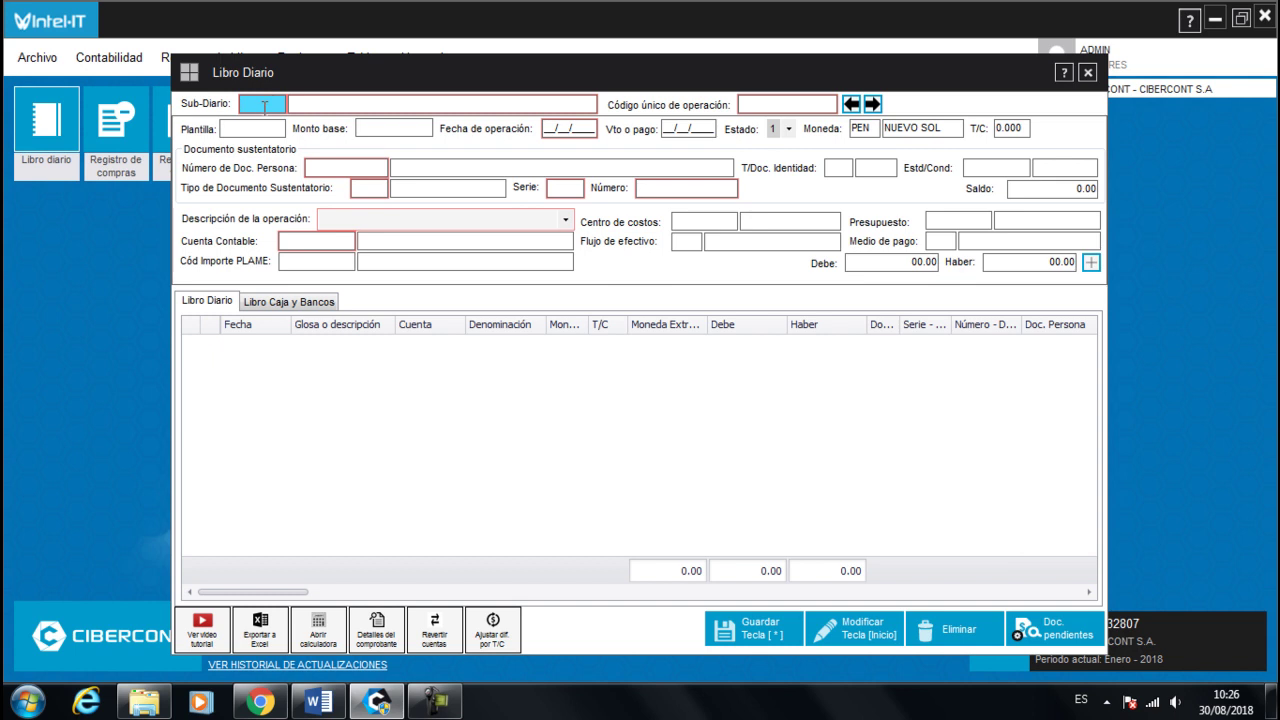
Step: Start a sub-diario 1 CAJA Y BANCOS voucher dated 16/01/2018, keeping PEN currency
text(1)
key(Return)
key(Return)
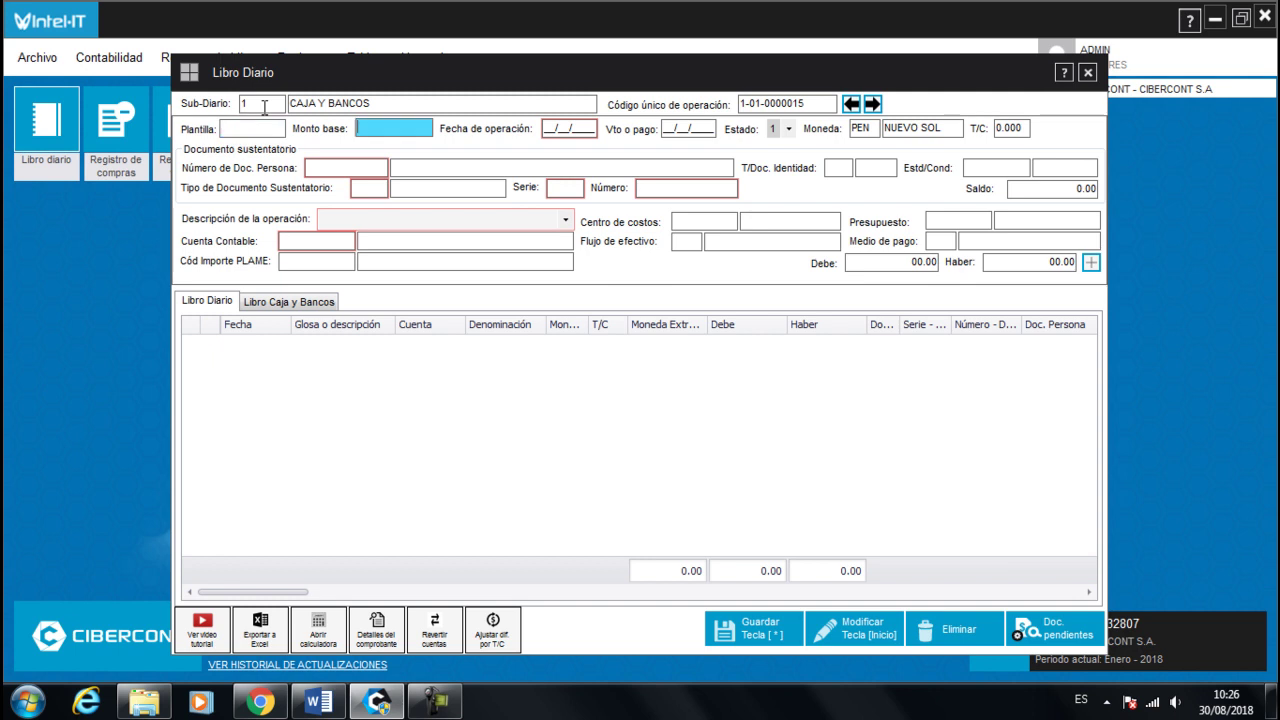
key(Return)
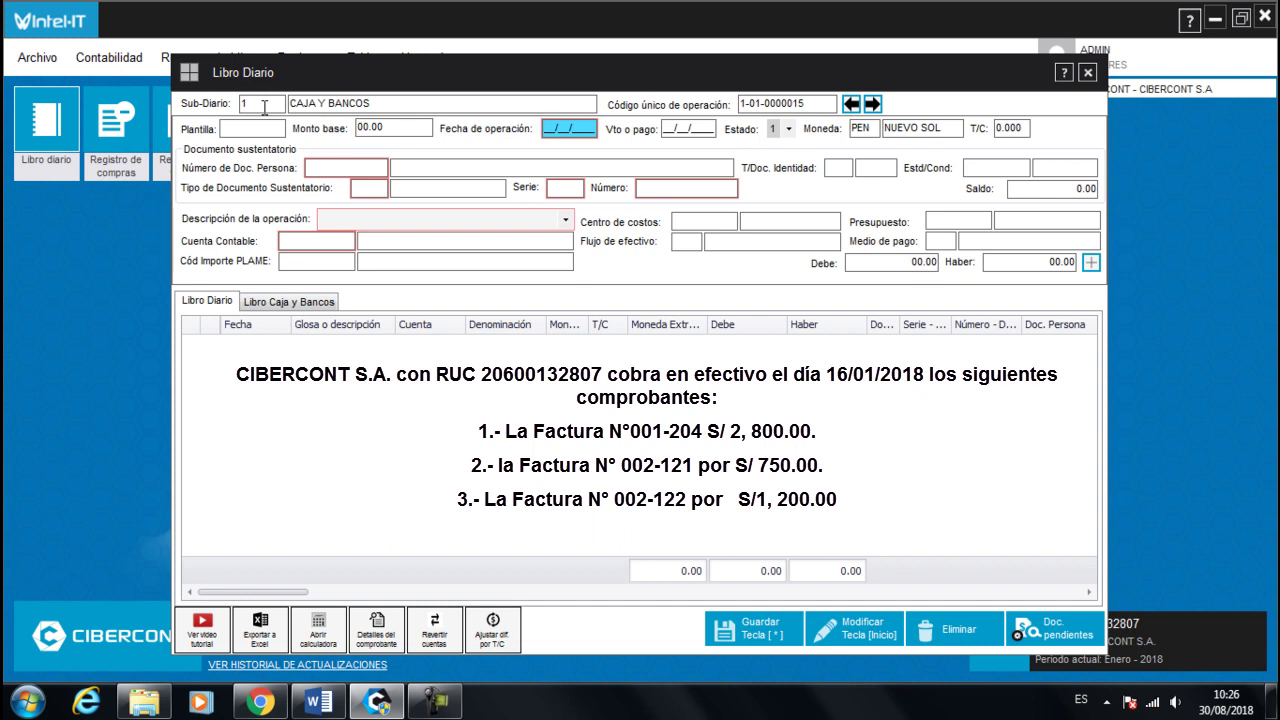
text(16/01/2018)
key(Return)
key(Return)
key(Return)
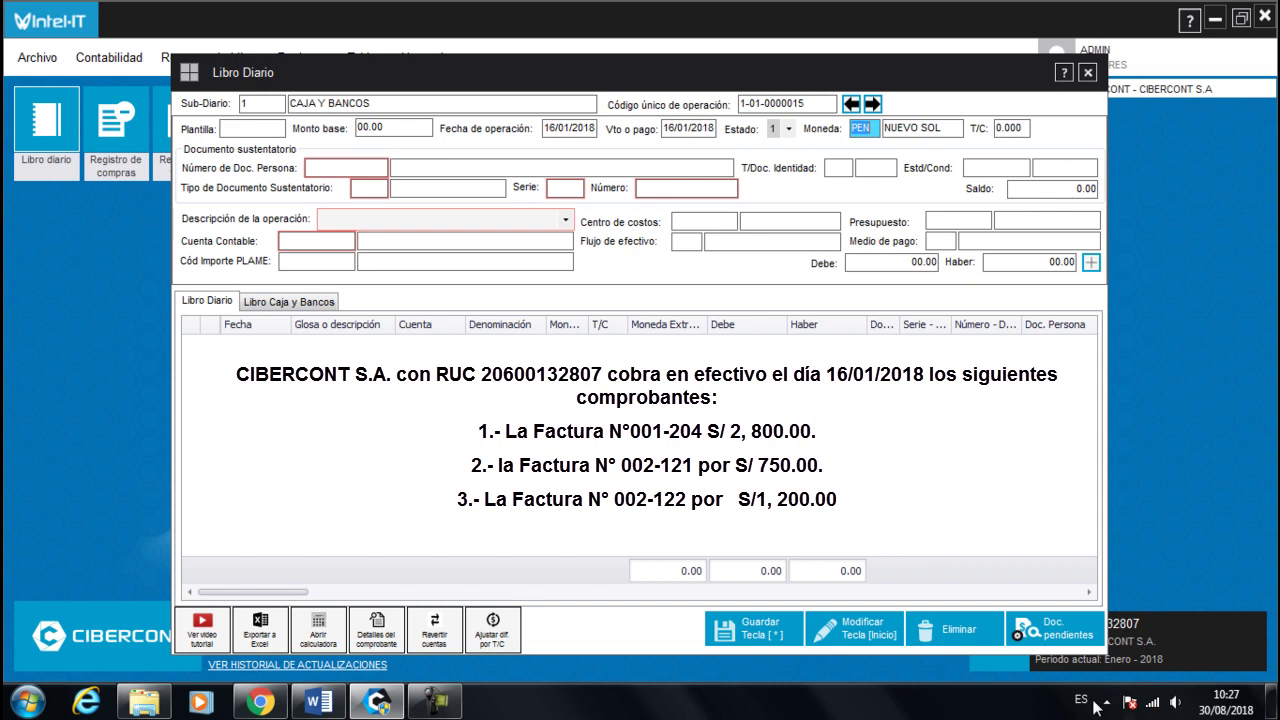
key(Return)
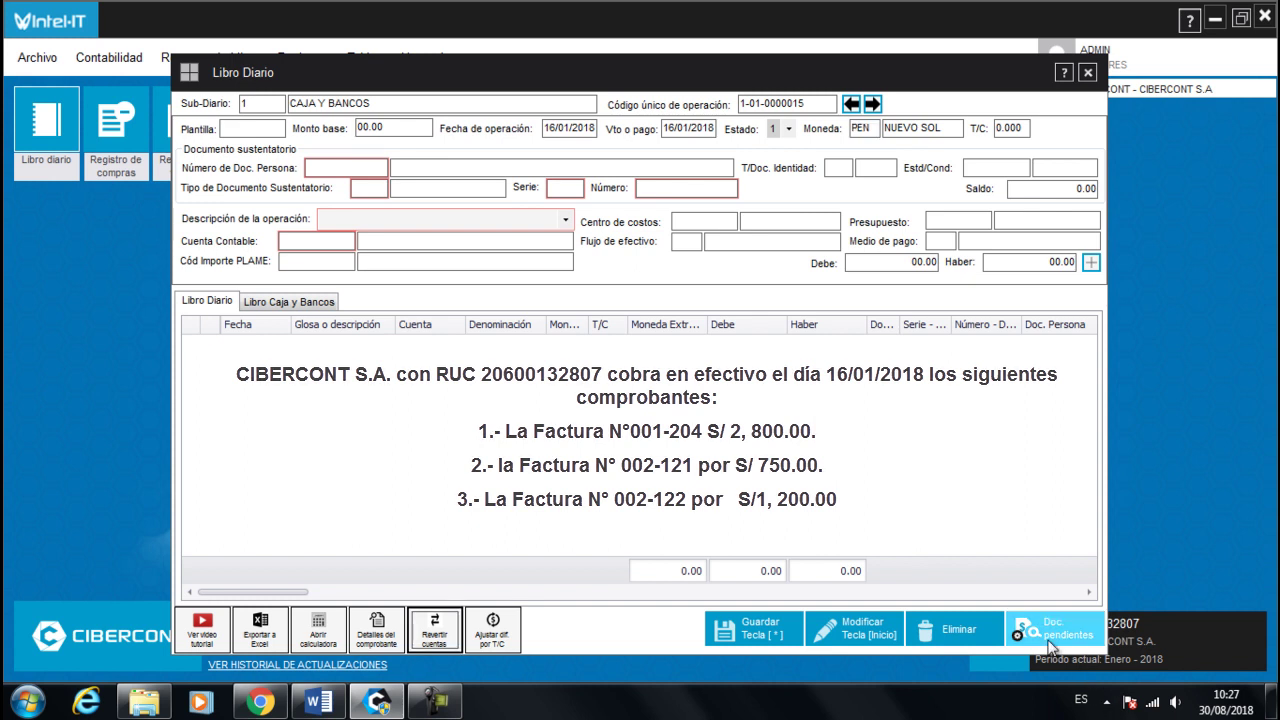
Step: Search pending documents by Cuenta contable - Código 121211, from Enero to Enero
click(1050, 645)
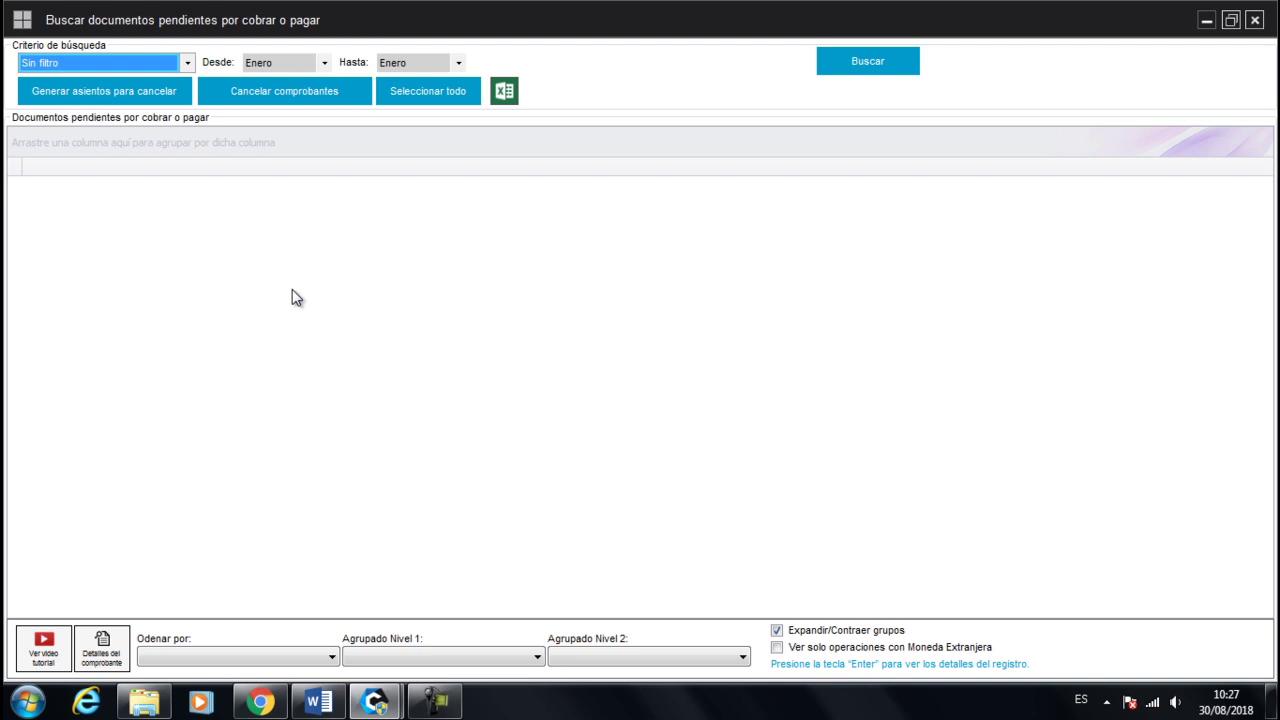
click(187, 63)
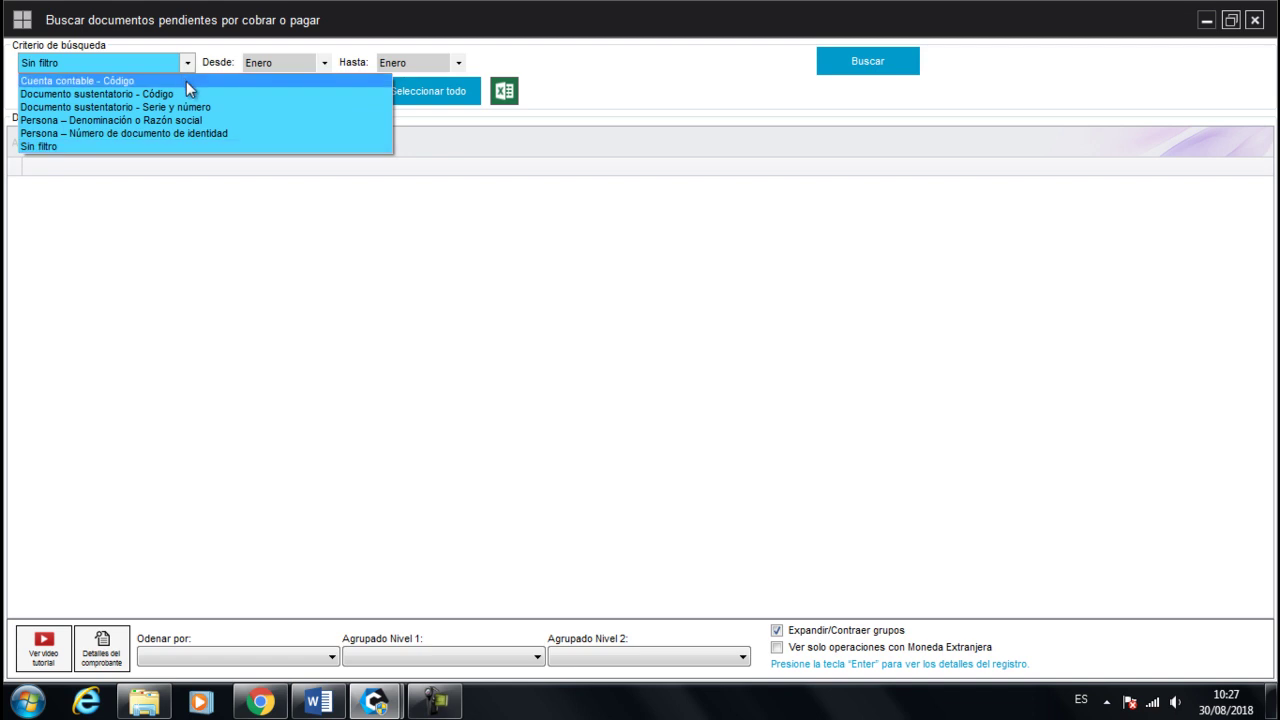
click(182, 84)
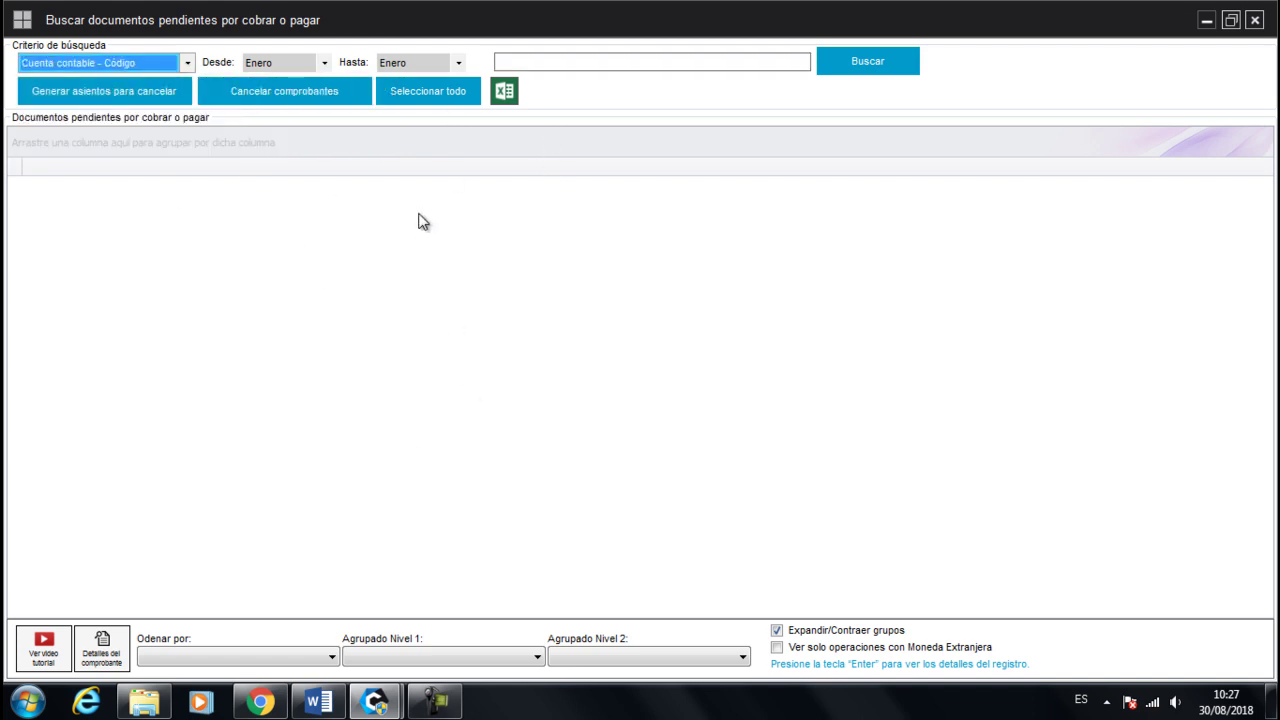
click(324, 64)
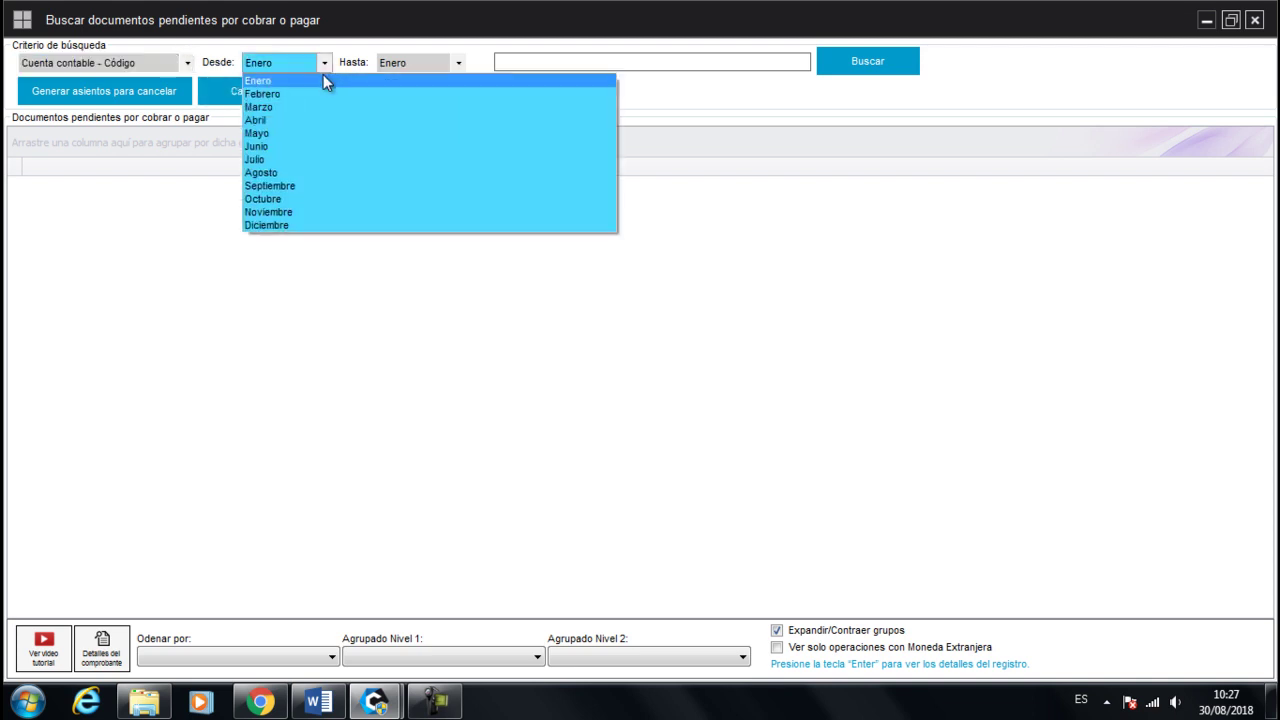
click(323, 76)
click(456, 64)
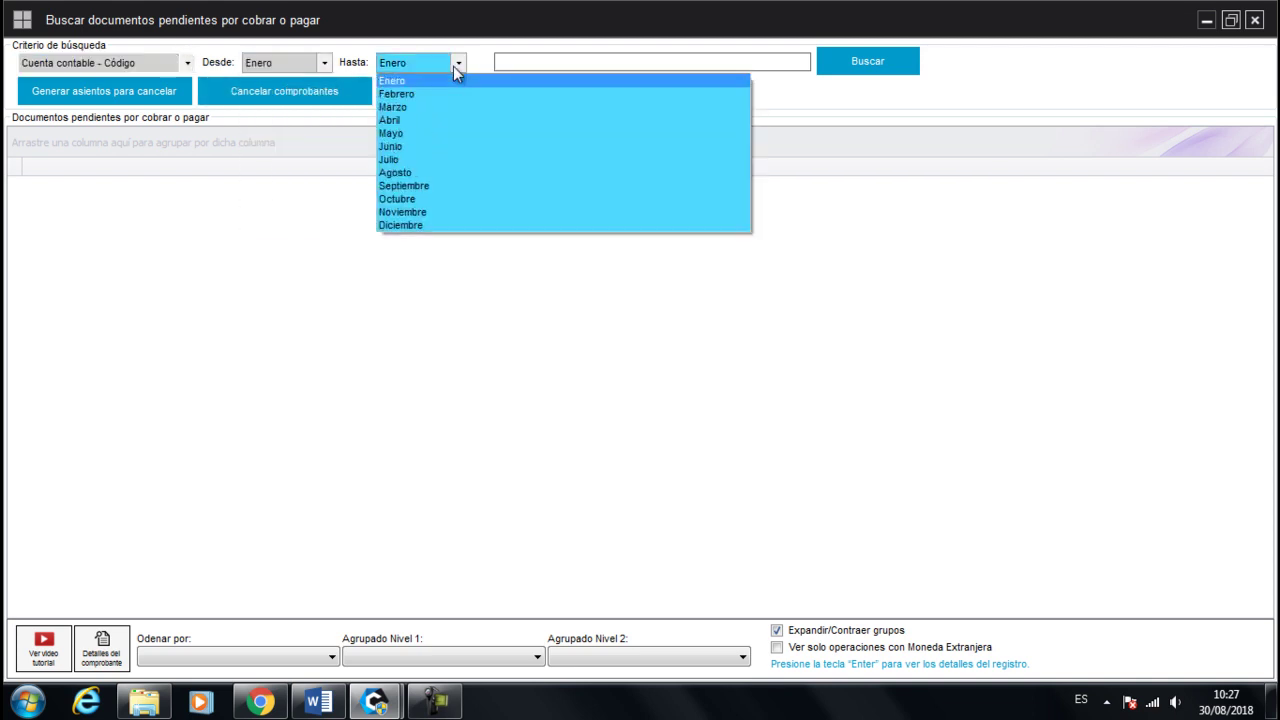
click(447, 82)
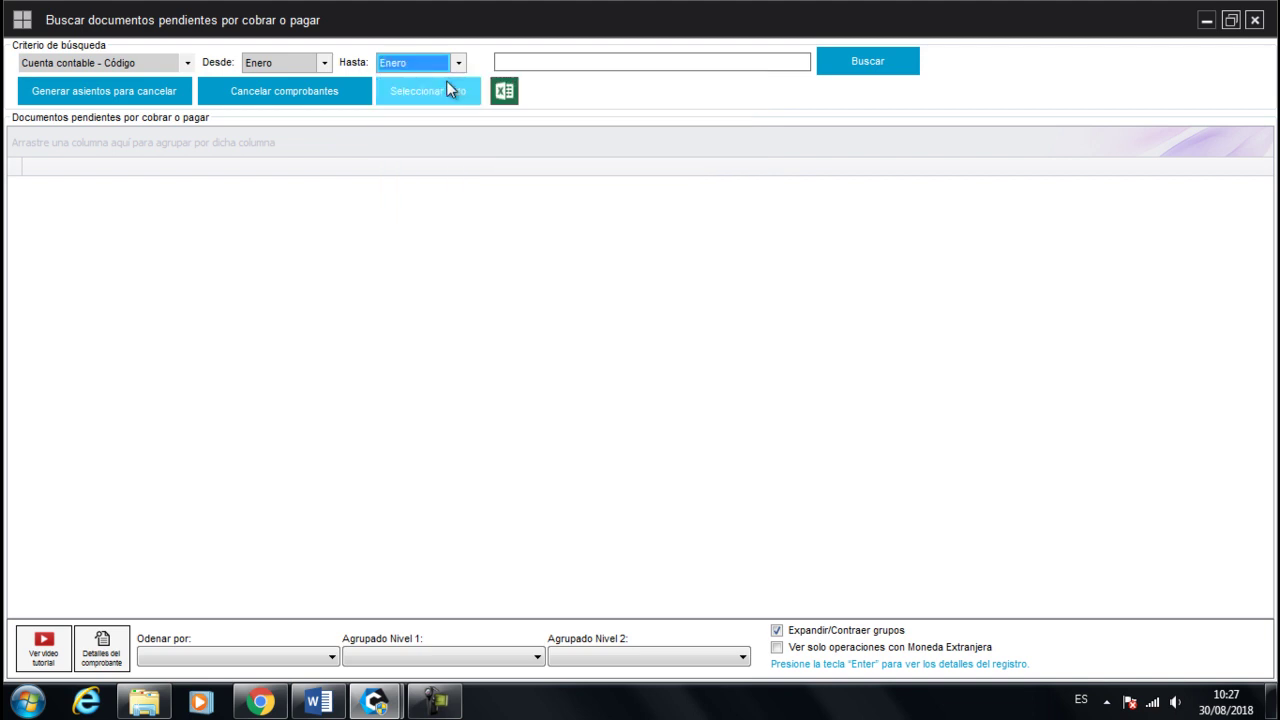
click(530, 62)
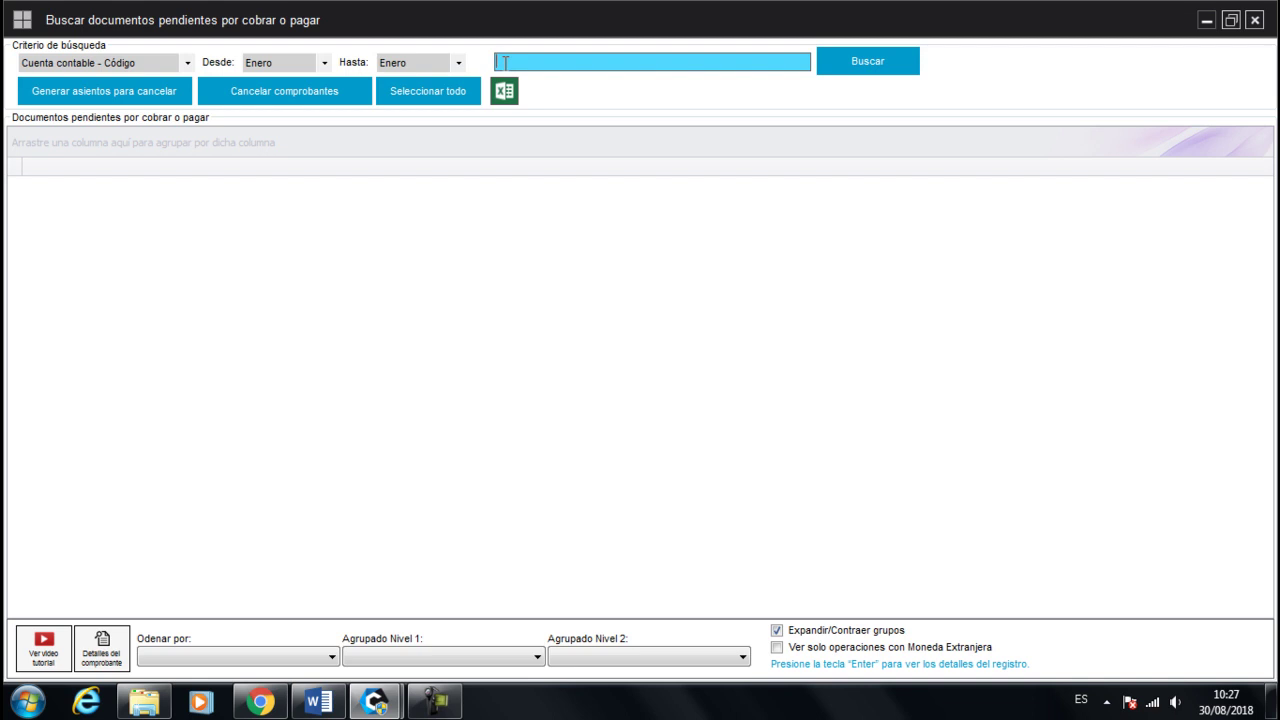
text(121211)
Step: Run the 121211 search and review the pending invoice rows
click(860, 68)
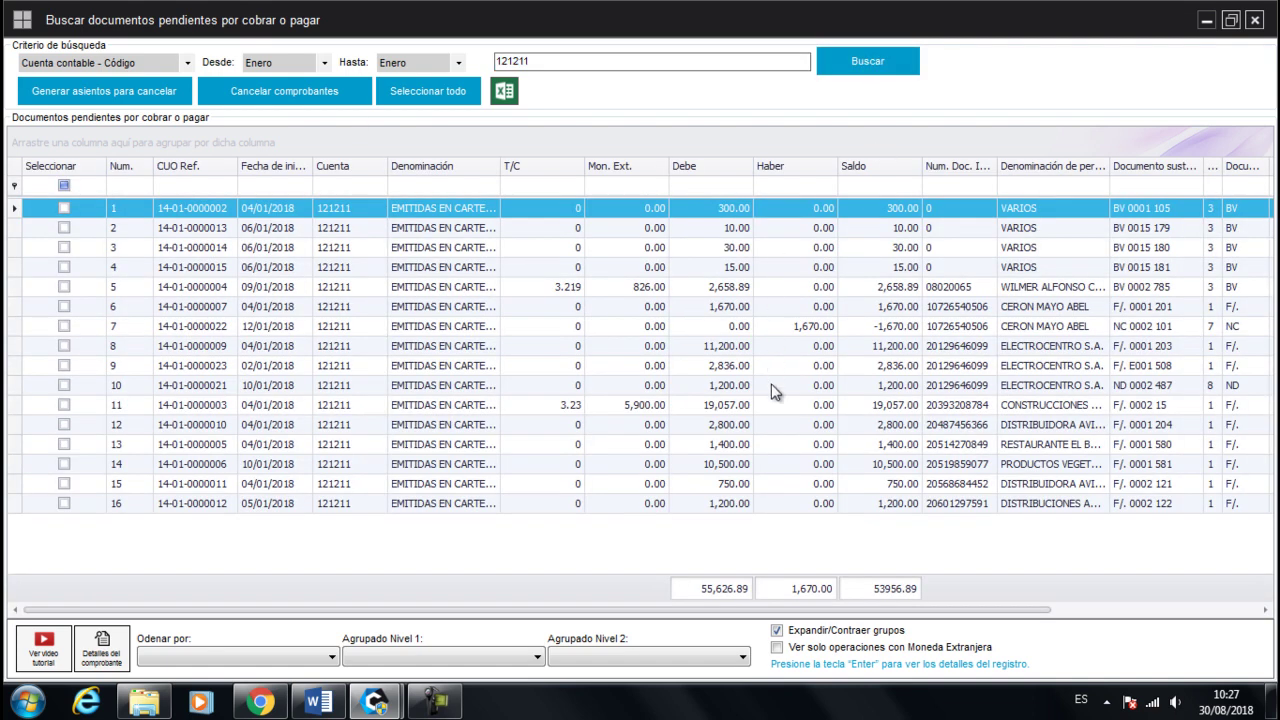
click(347, 245)
click(367, 345)
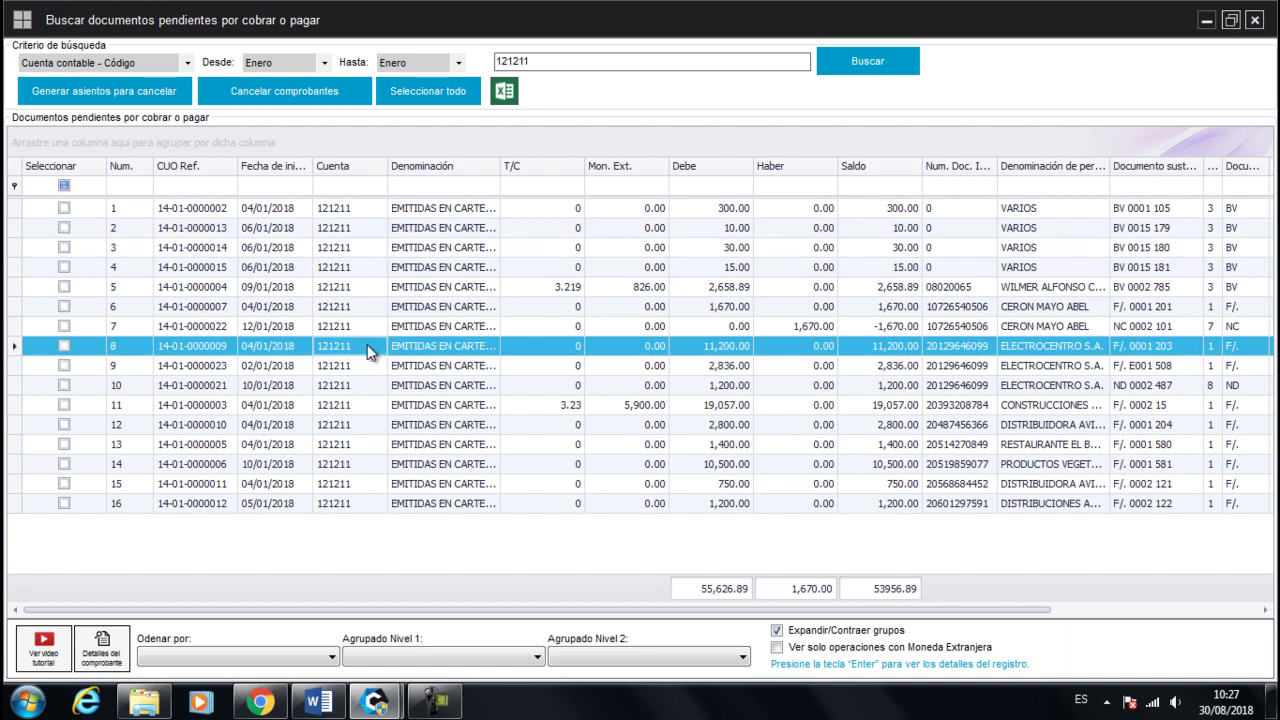
click(352, 483)
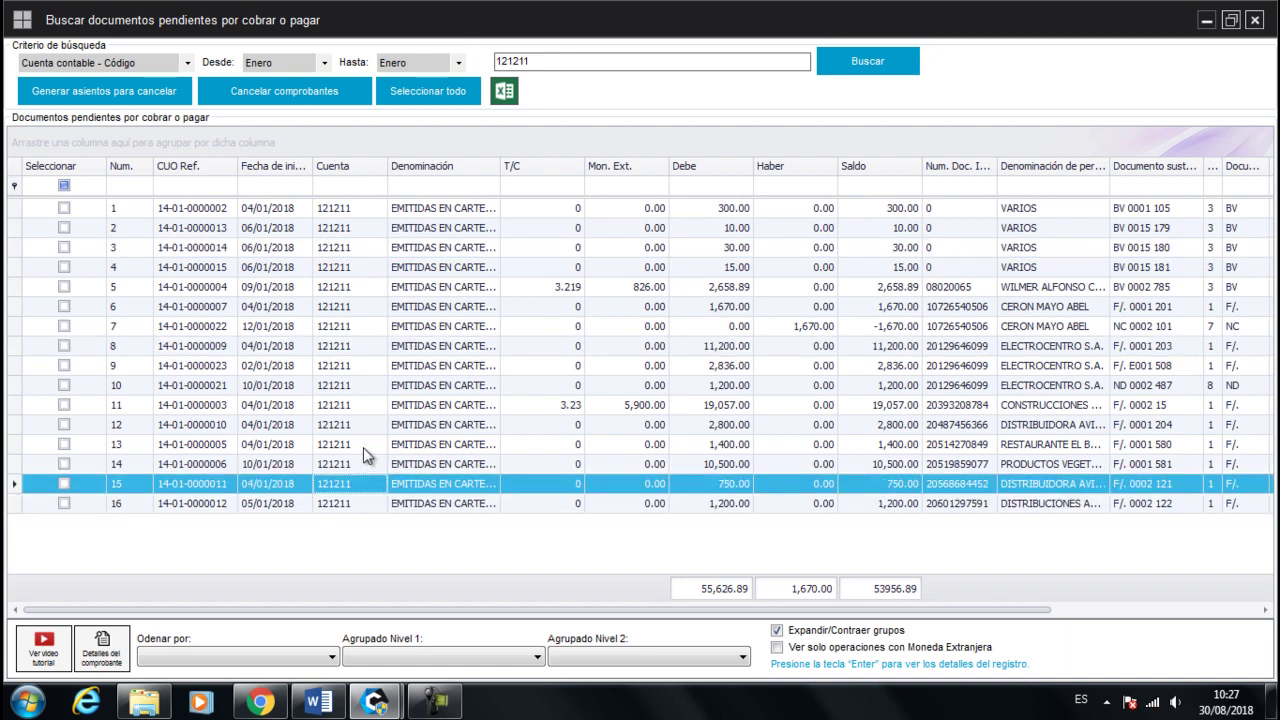
click(333, 210)
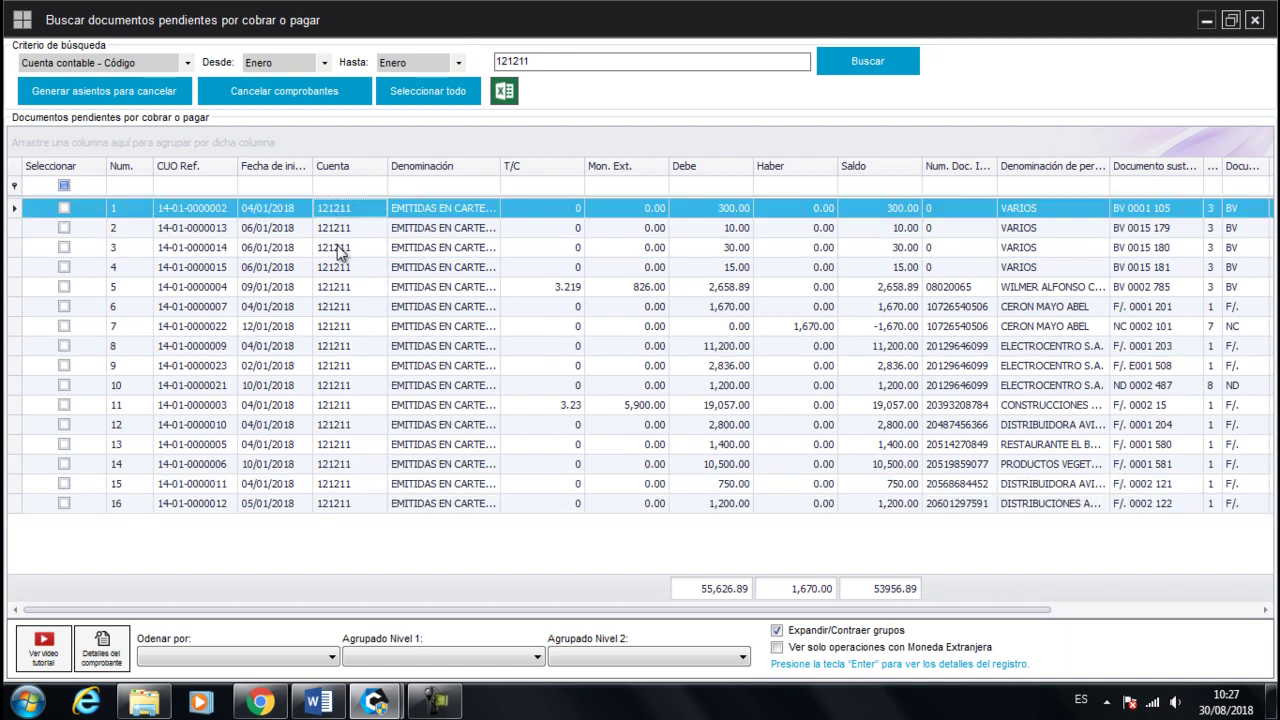
click(349, 346)
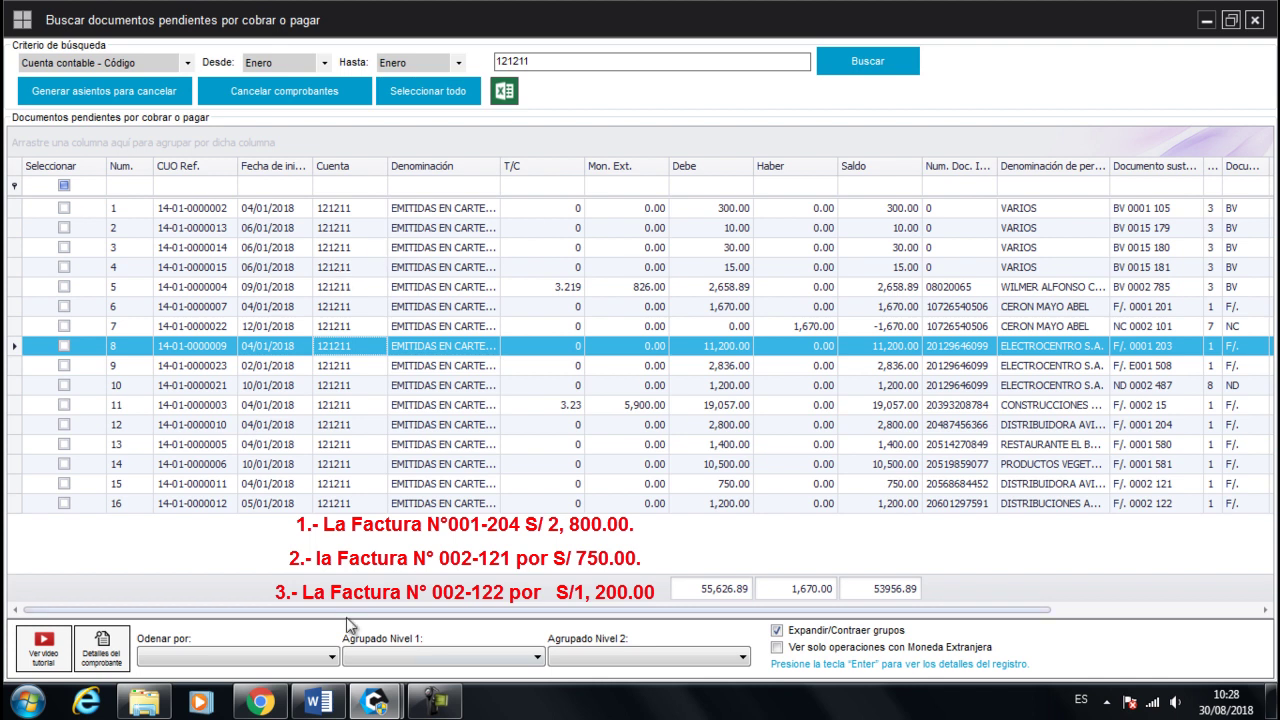
Step: Tick invoices 001-204, 002-121 and 002-122 and generate their cancellation lines
click(64, 424)
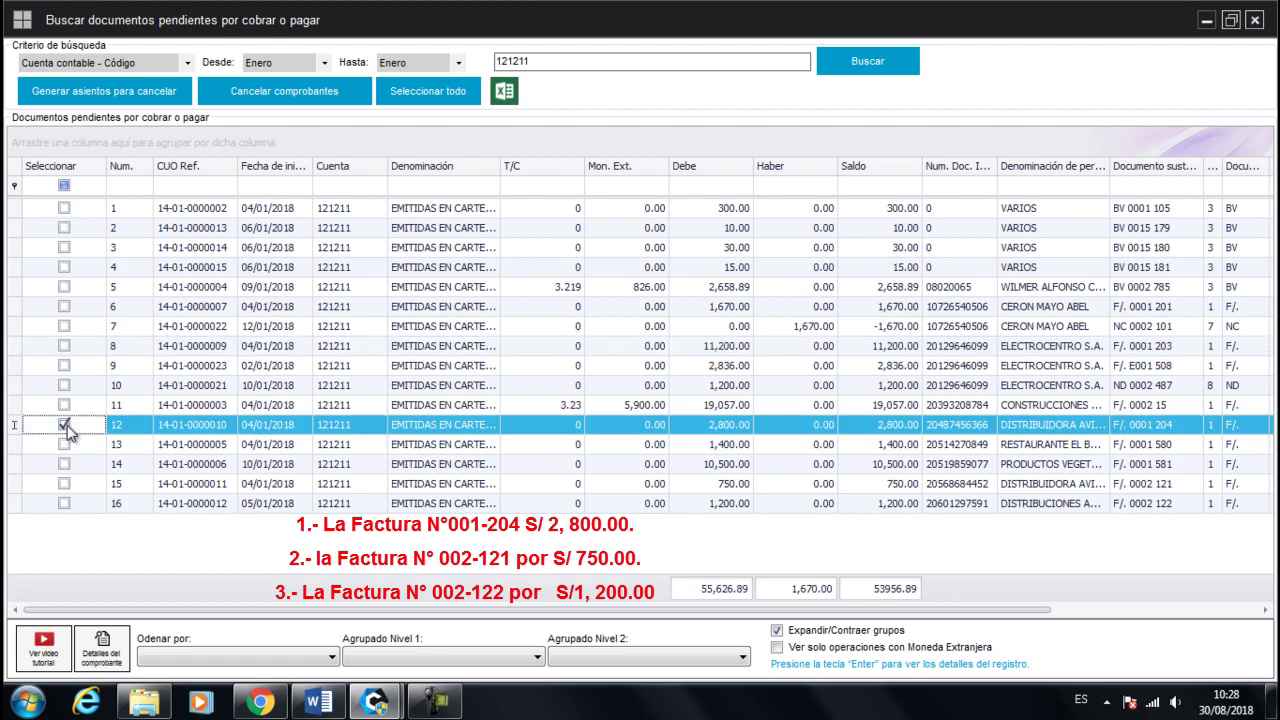
click(64, 484)
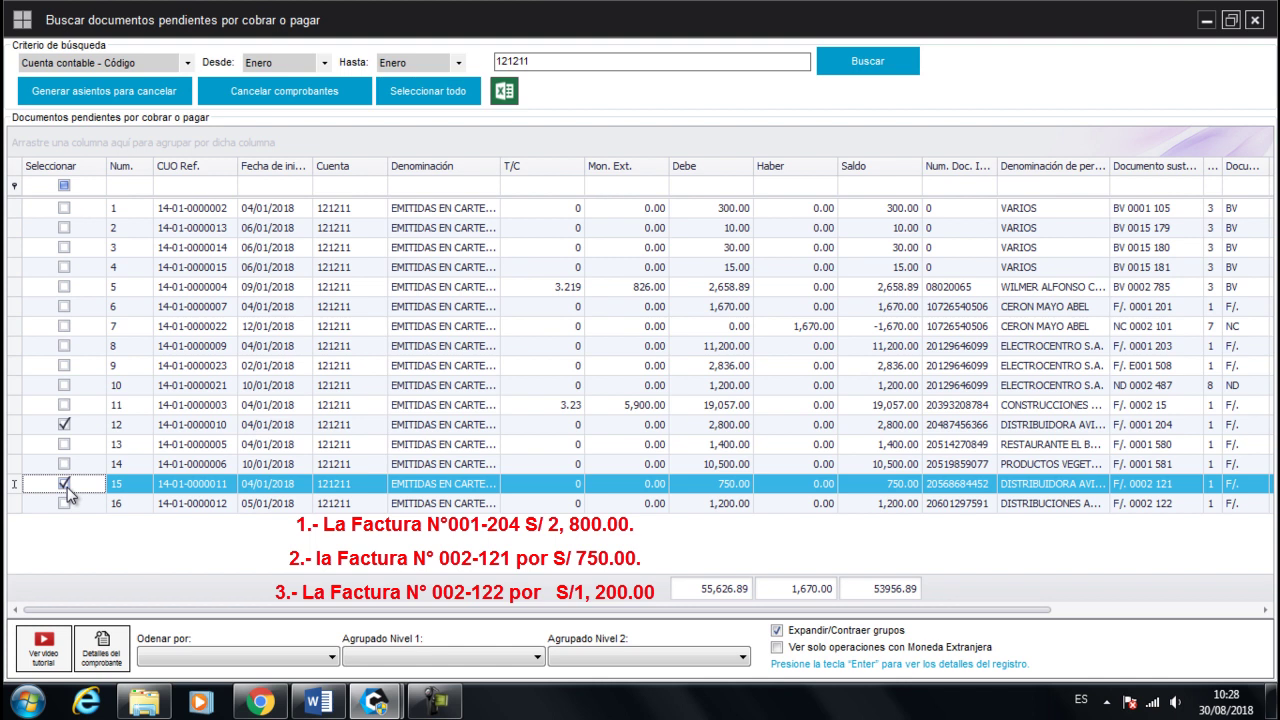
click(64, 503)
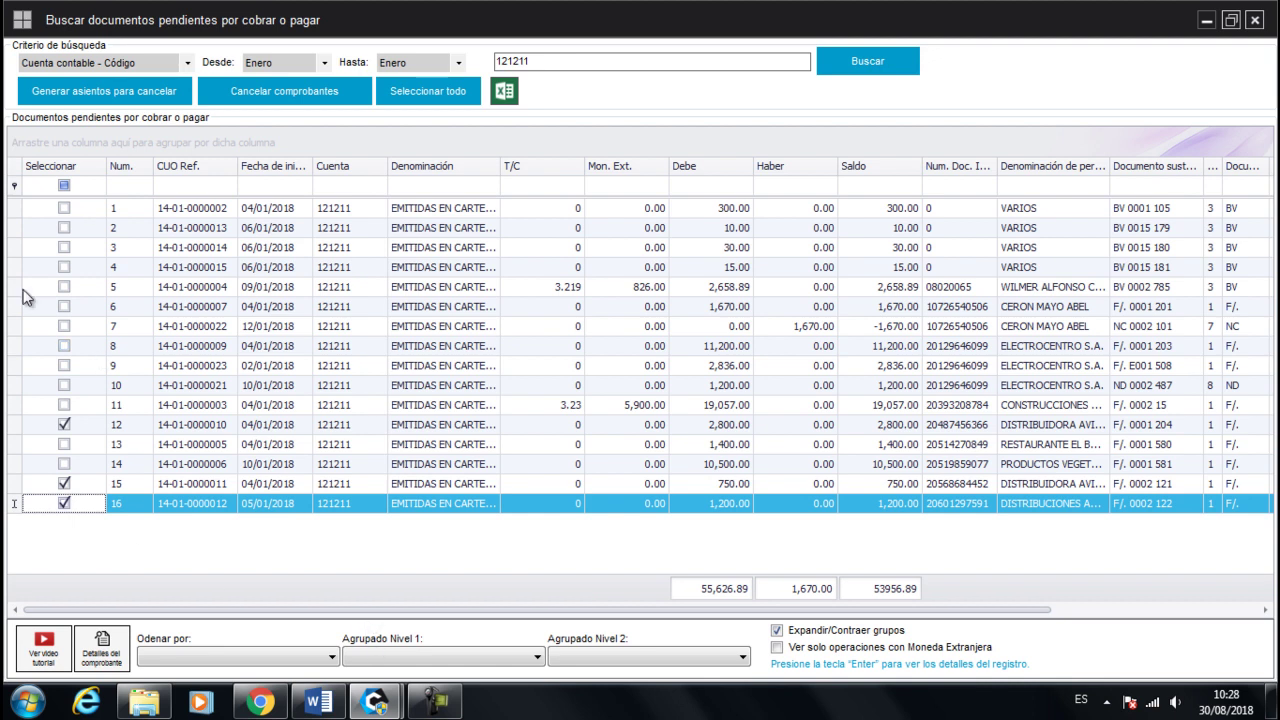
click(111, 92)
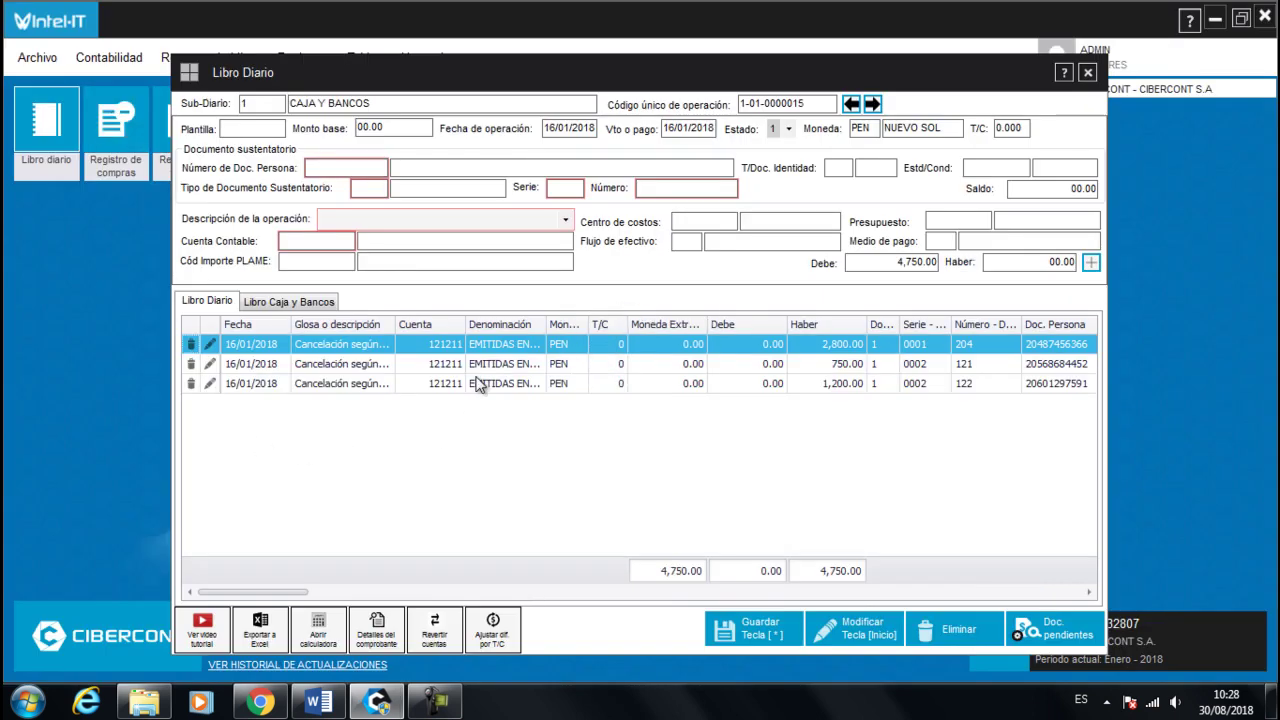
click(484, 366)
click(492, 382)
click(428, 343)
click(433, 369)
click(434, 383)
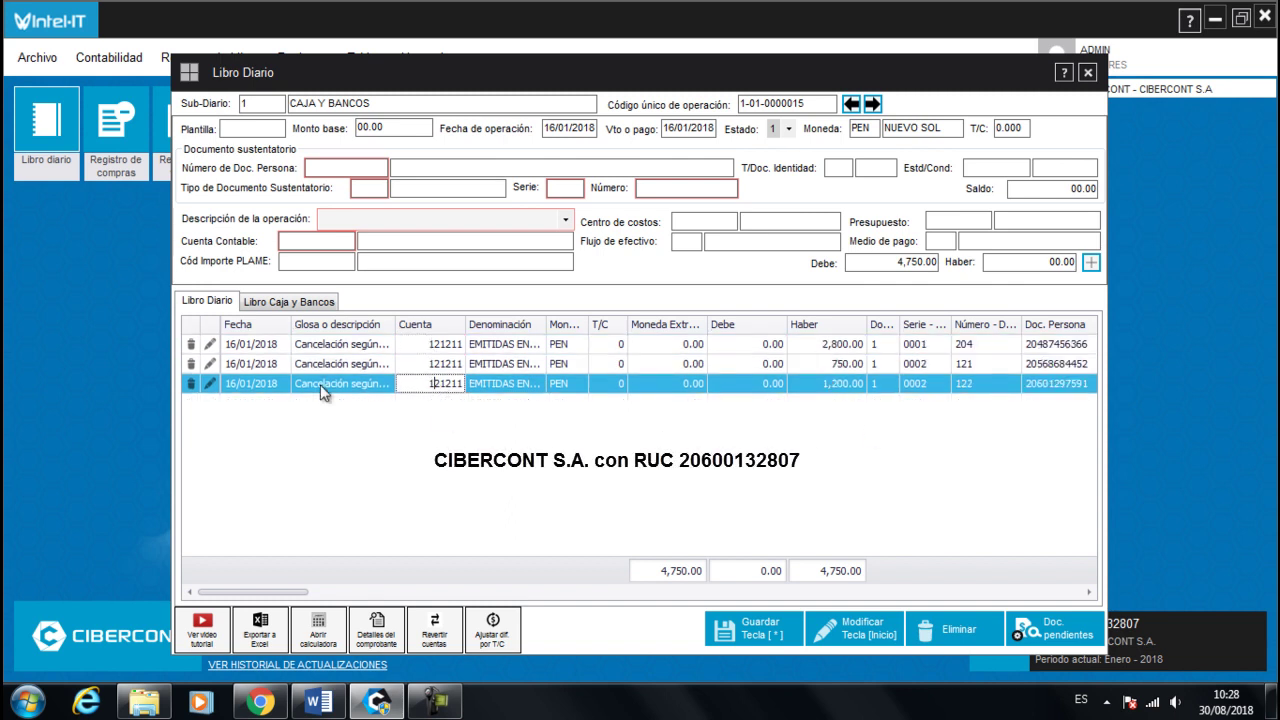
drag(524, 69, 462, 59)
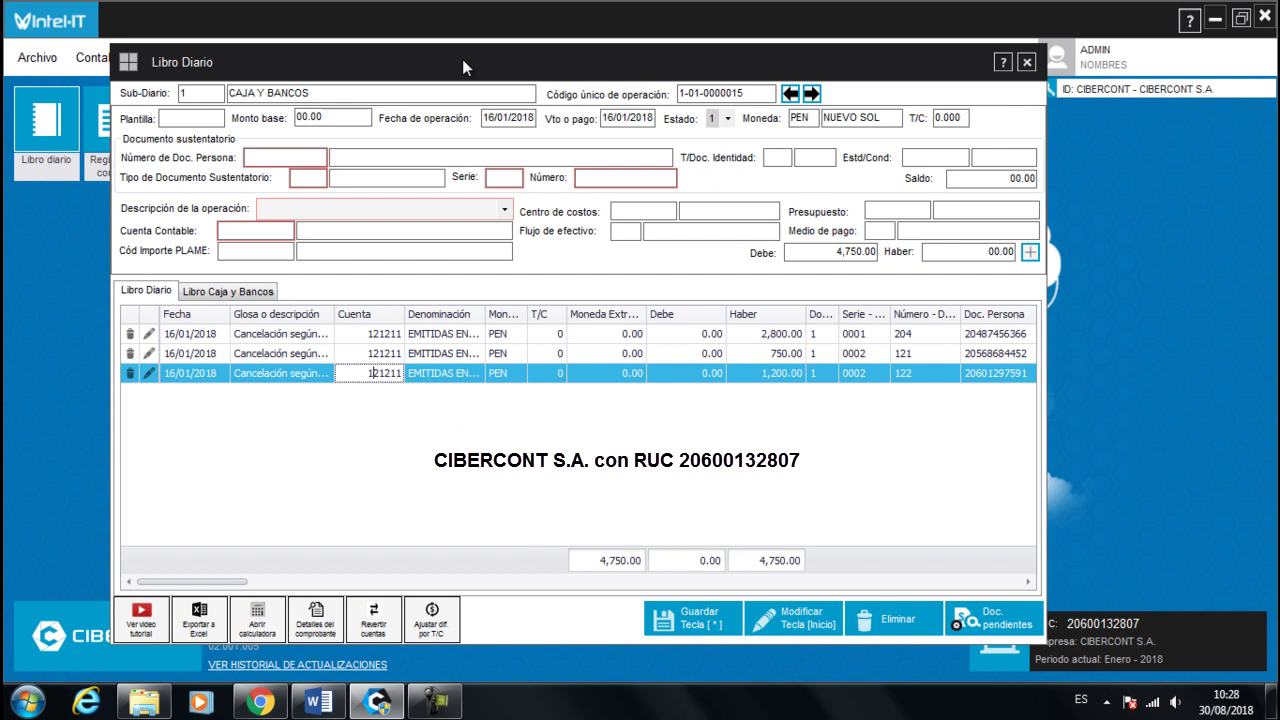
click(274, 161)
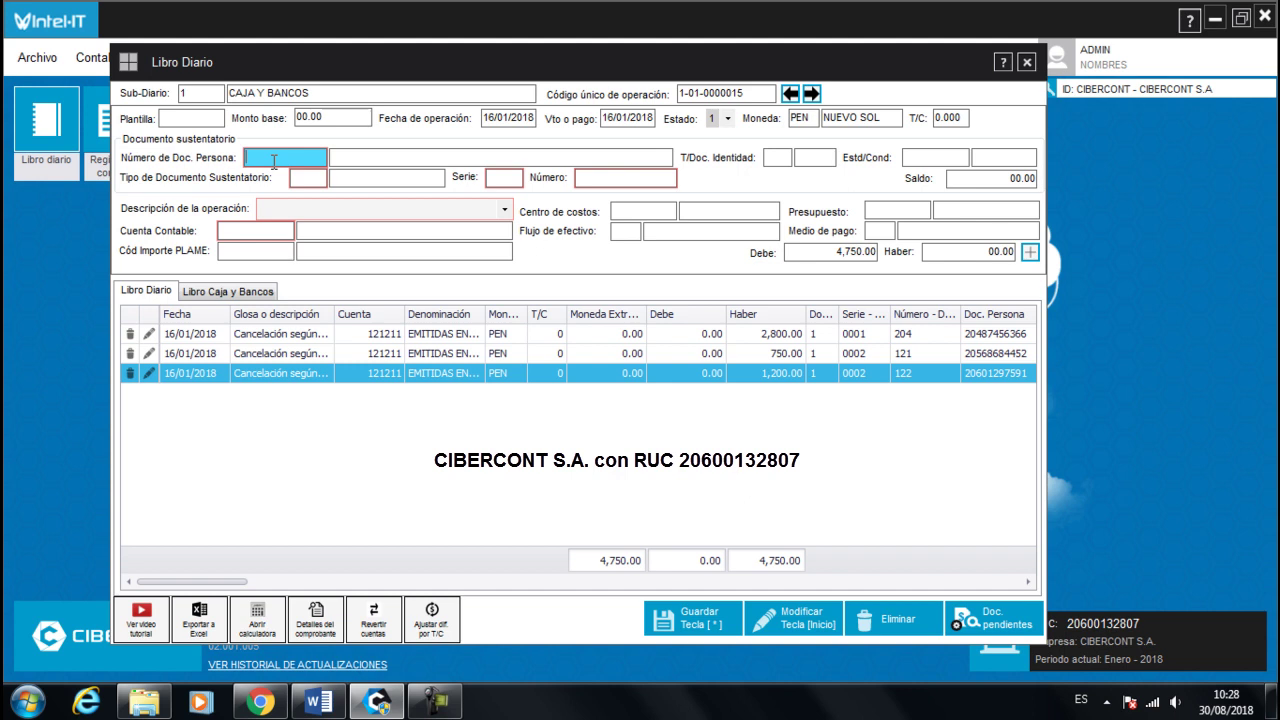
Step: Set the supporting party to CIBERCONT S.A. by entering the company's RUC
text(600132807)
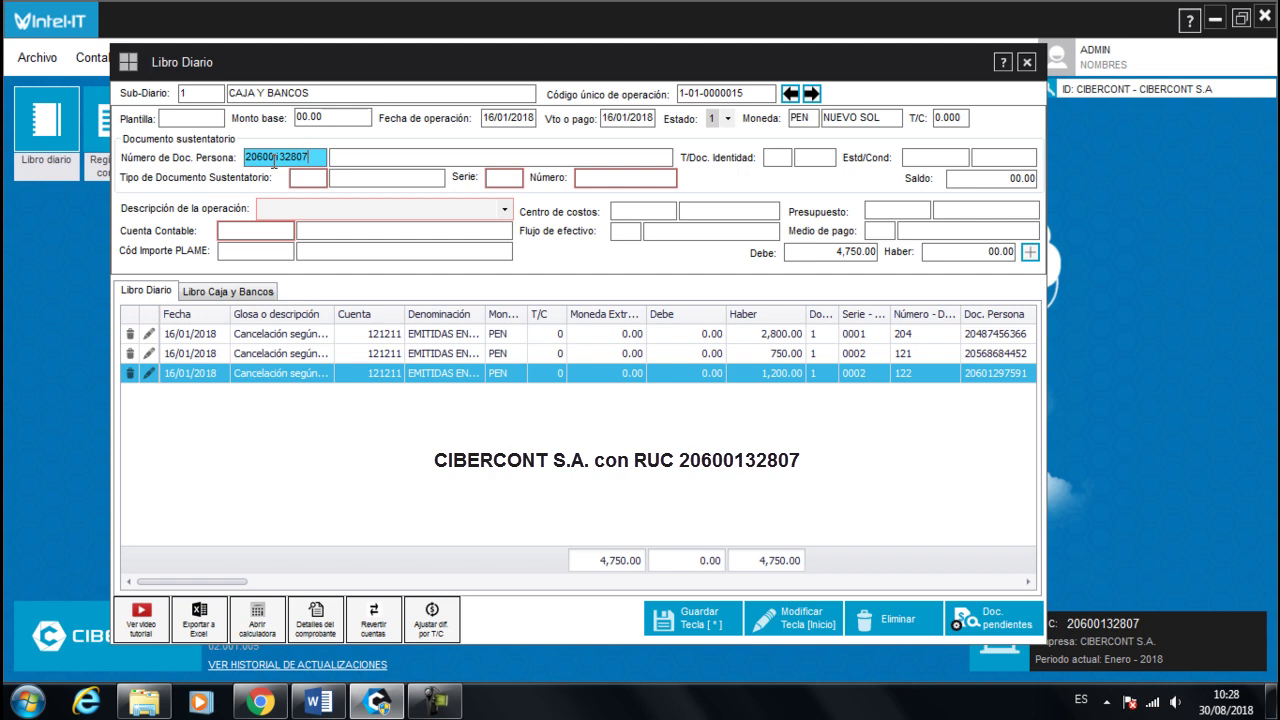
key(Return)
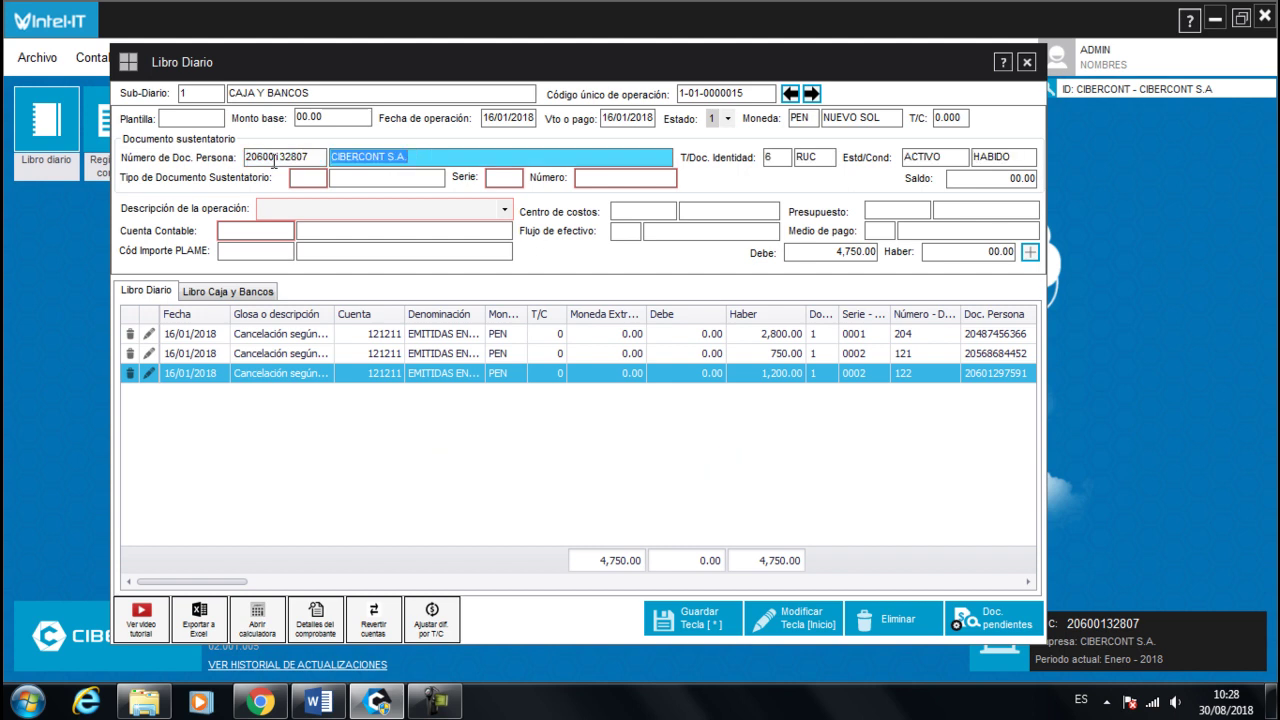
key(Return)
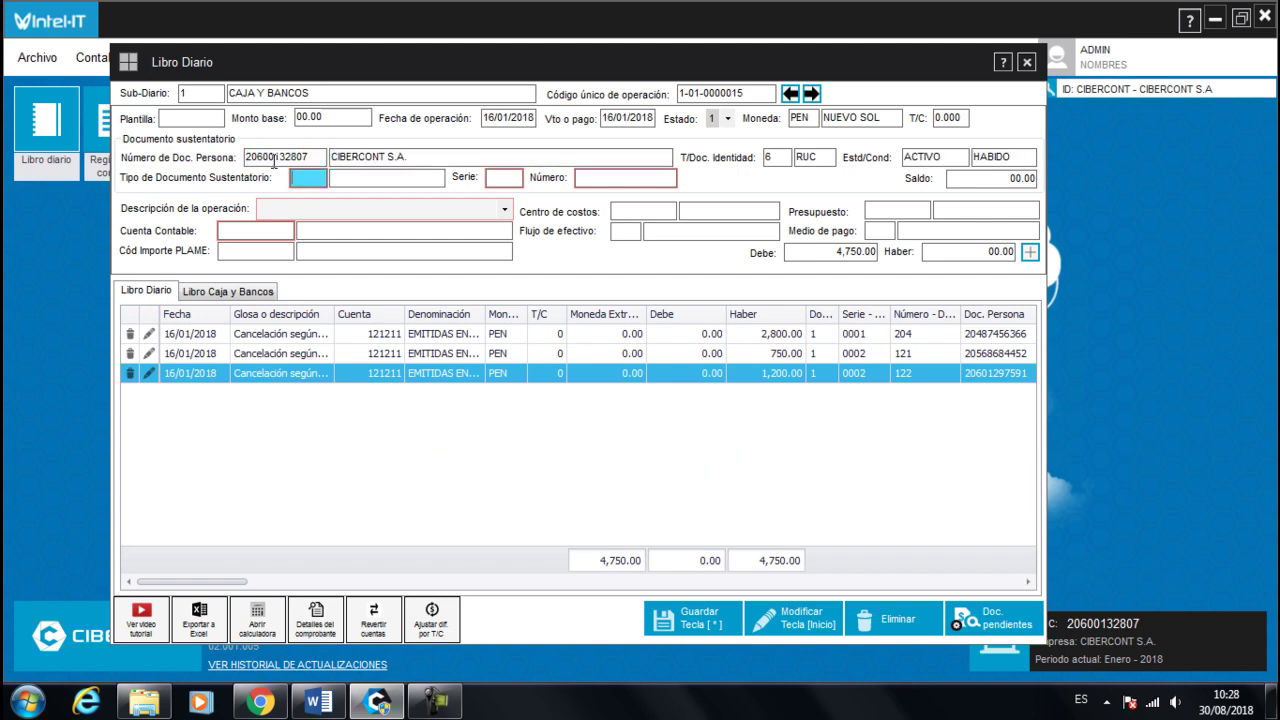
Step: Set document type 00 Otros, series 0001, number 5, with description 'por el cobro'
text(00)
key(Return)
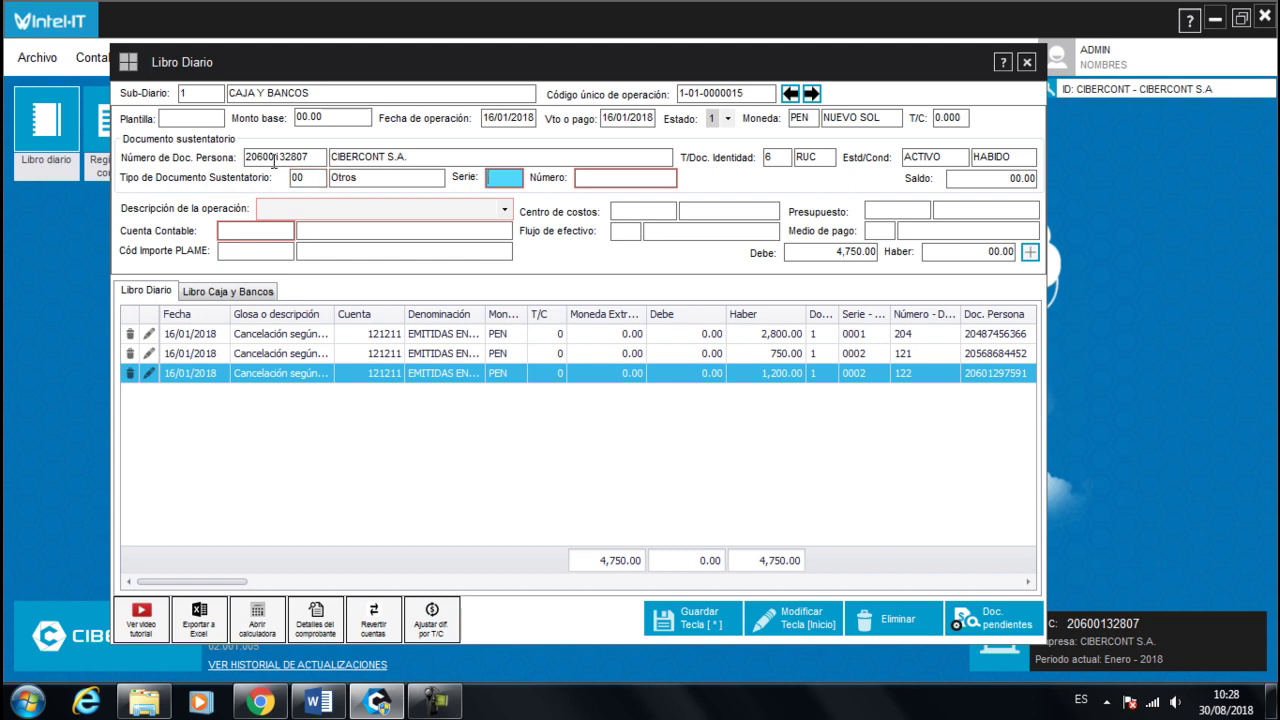
text(1)
key(Return)
text(5)
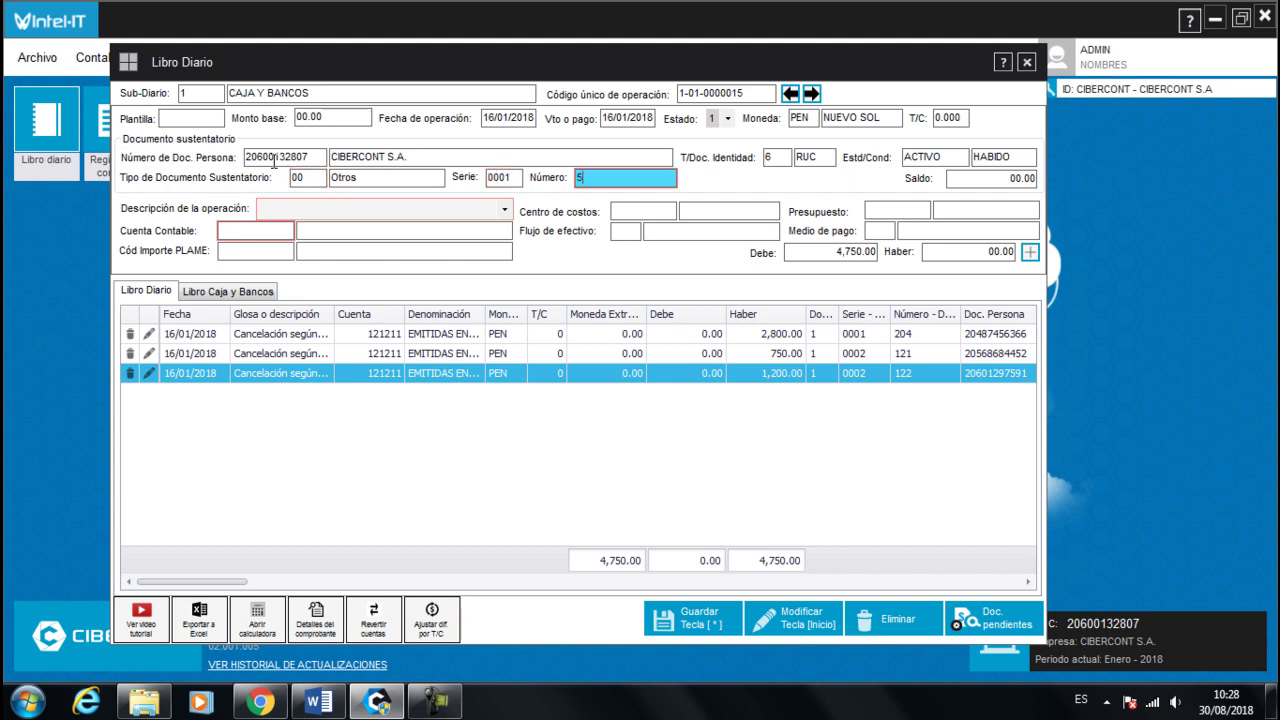
key(Return)
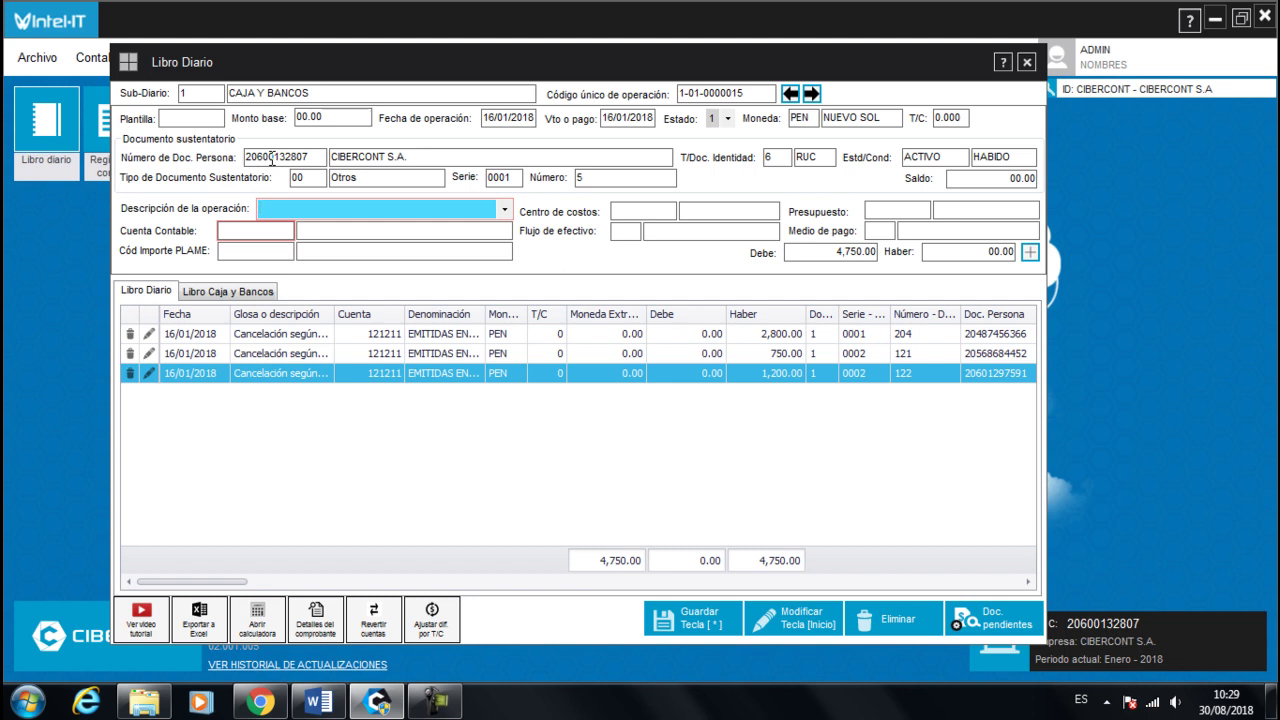
text(por el)
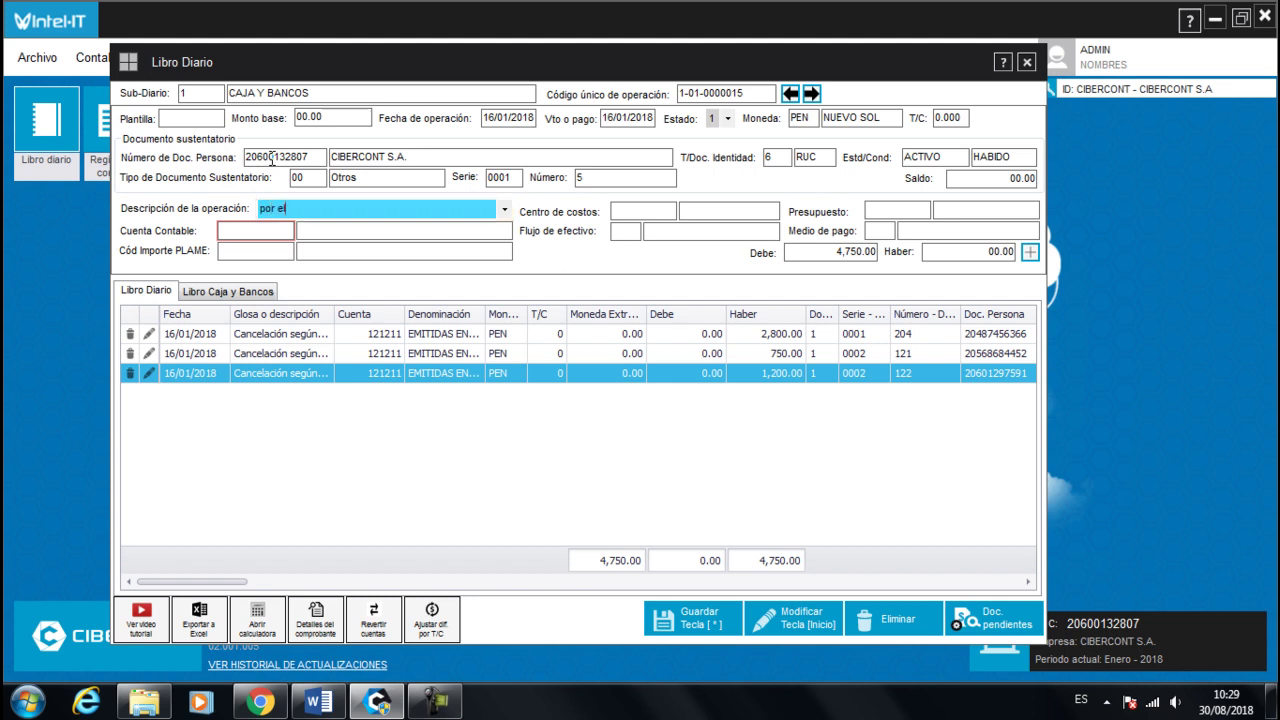
text( cobro)
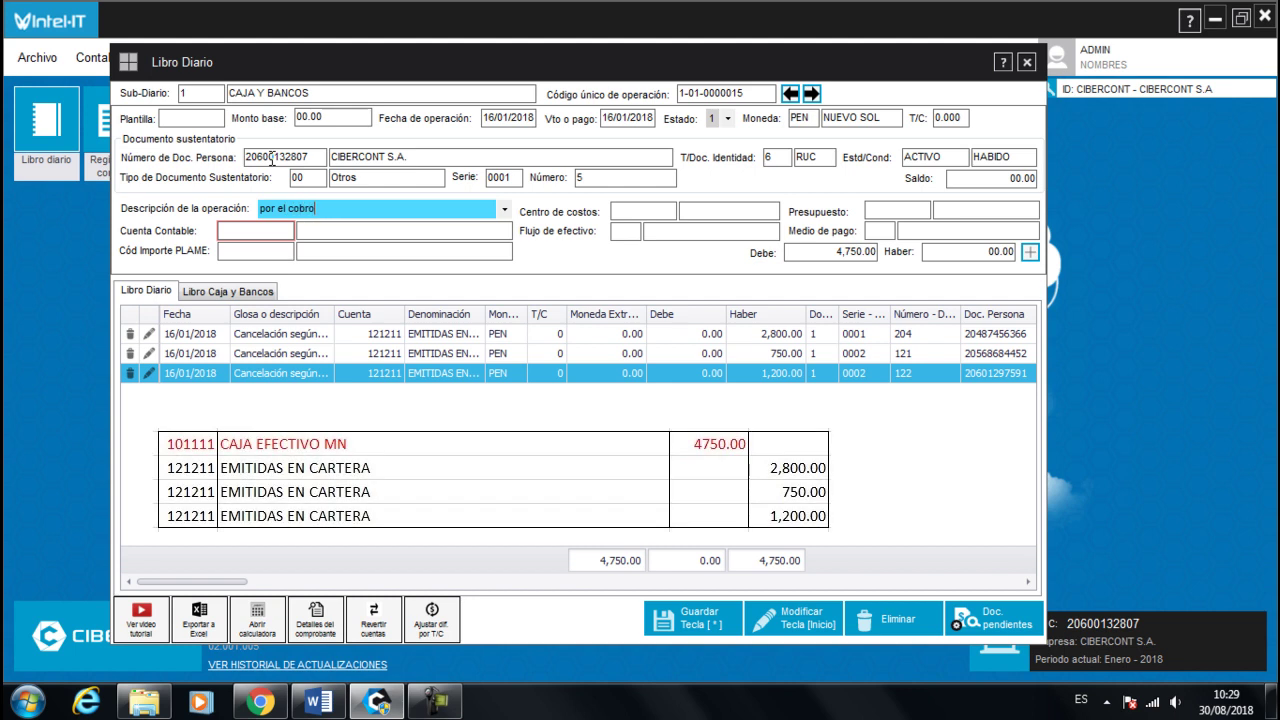
key(Return)
key(Return)
key(Return)
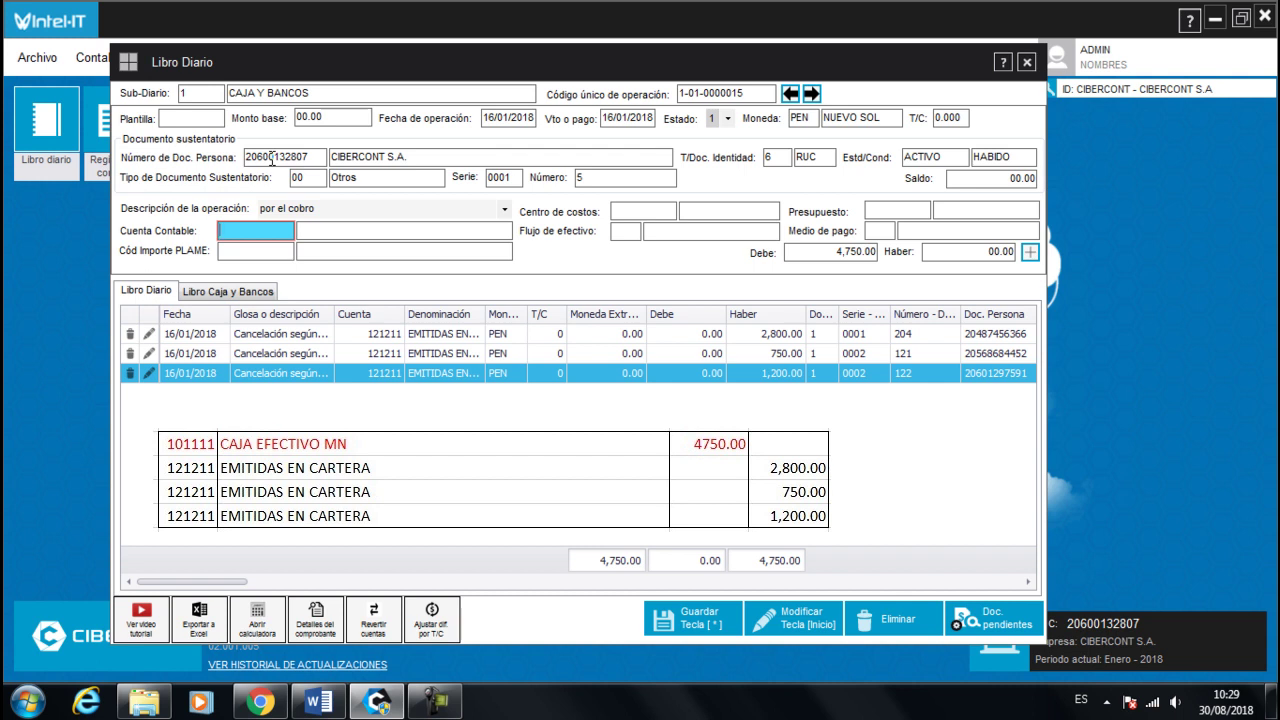
Step: Add a 4,750.00 debit line on account 101111 CAJA EFECTIVO MN, payment method 8 EFECTIVO
text(101111)
key(Return)
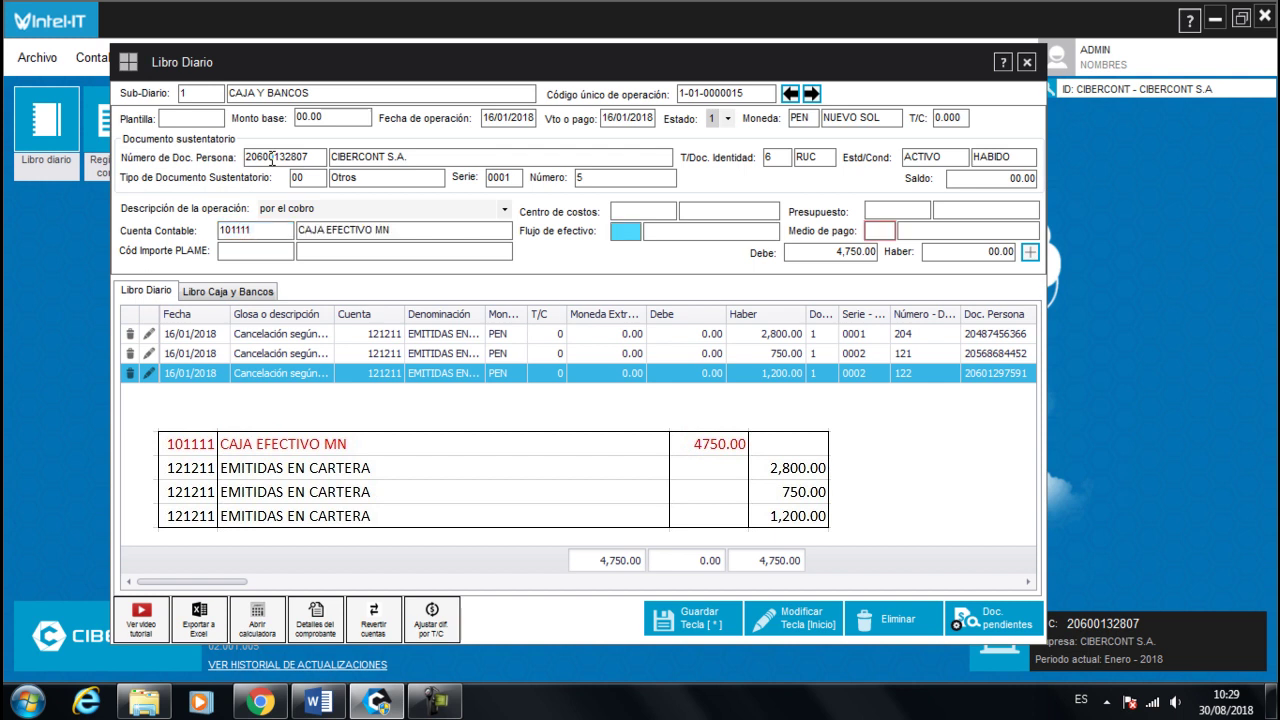
key(Return)
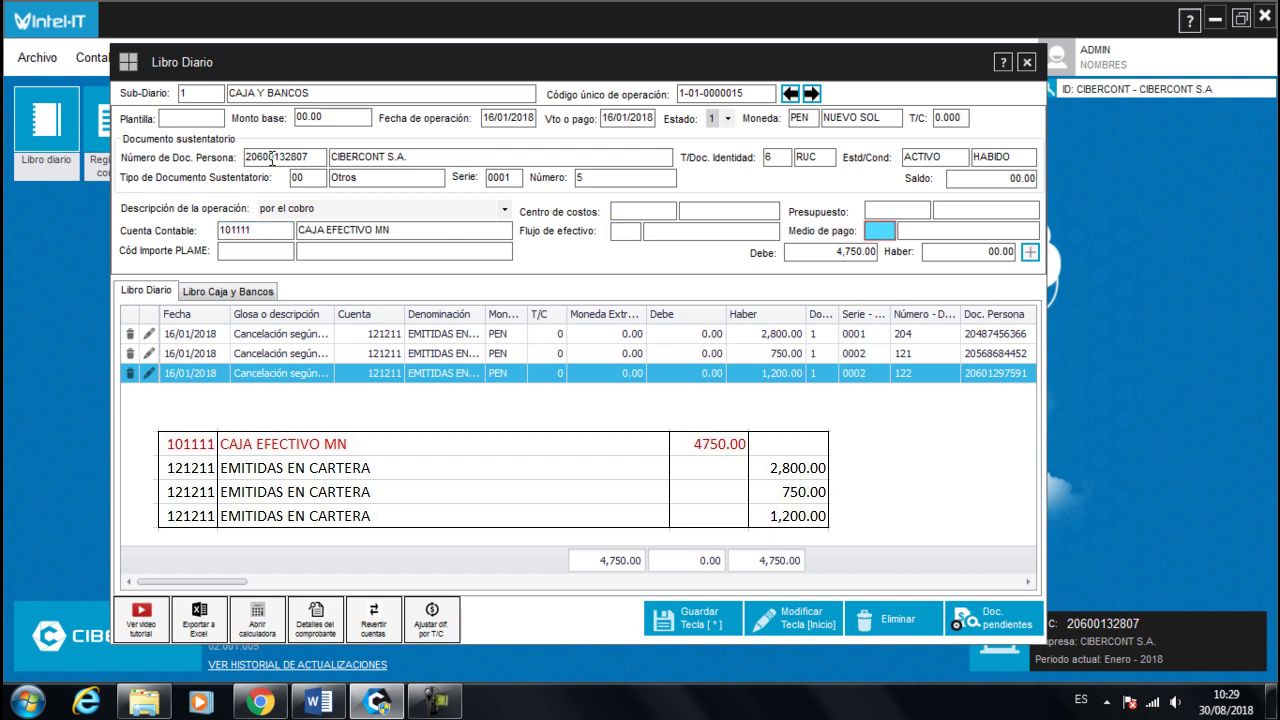
text(8)
key(Return)
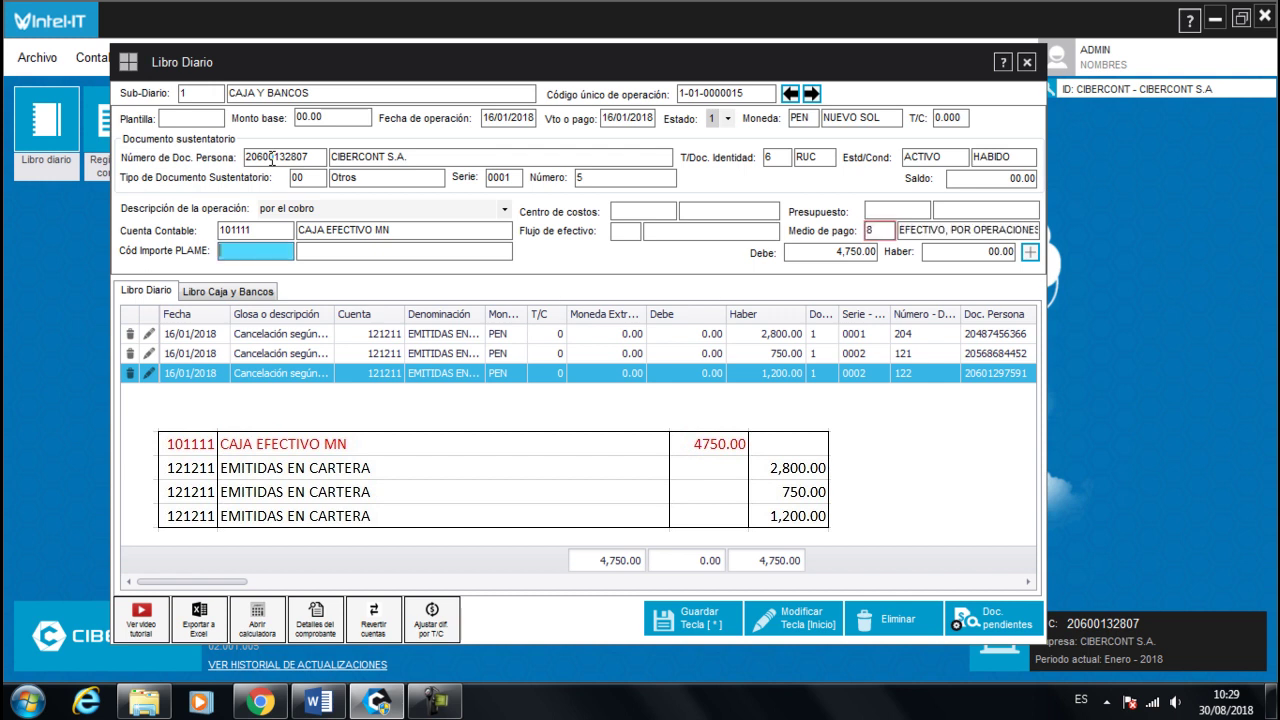
key(Return)
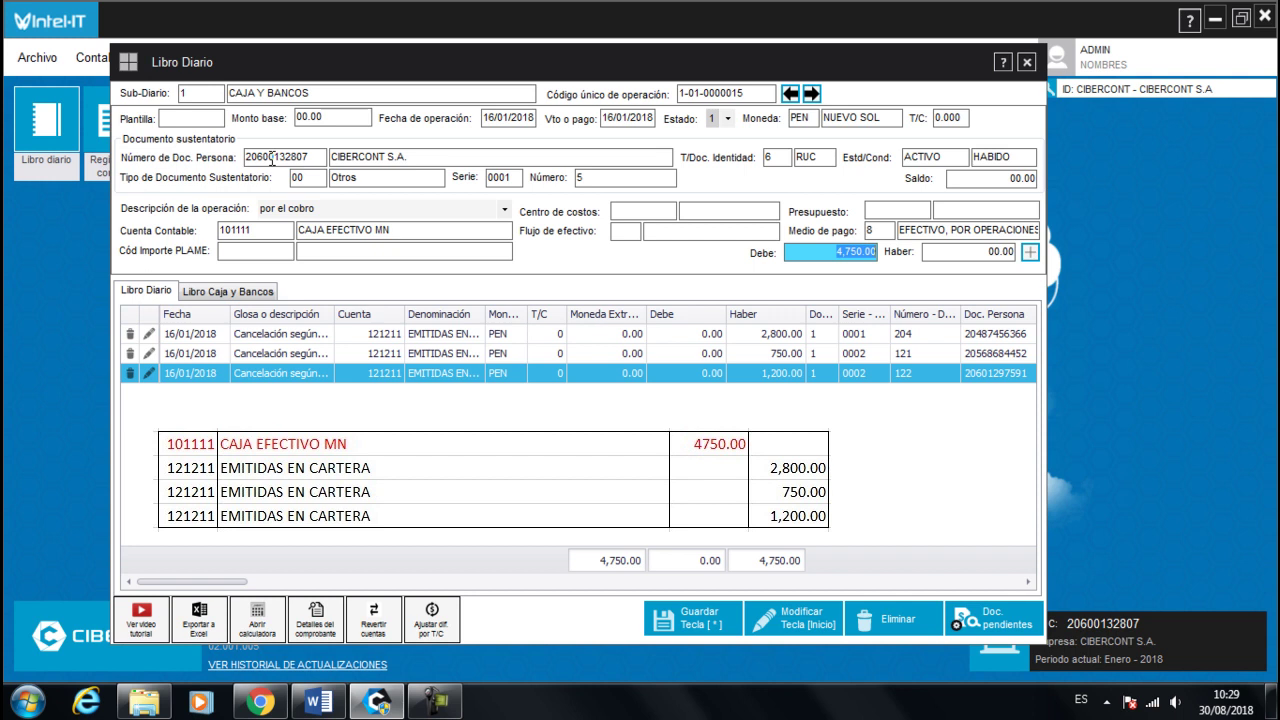
key(Return)
key(Return)
key(Return)
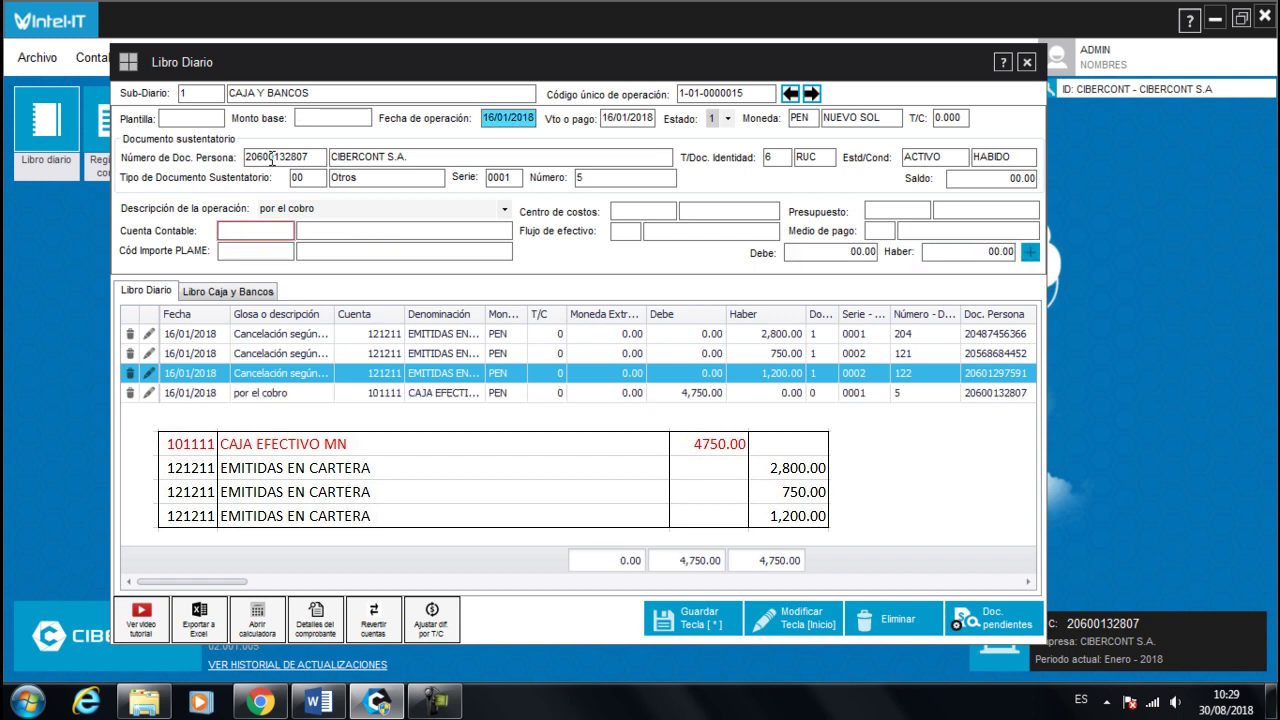
Step: Check the four journal lines, including the 101111 cash debit, and request saving with Guardar
click(342, 337)
click(347, 376)
click(362, 396)
click(449, 376)
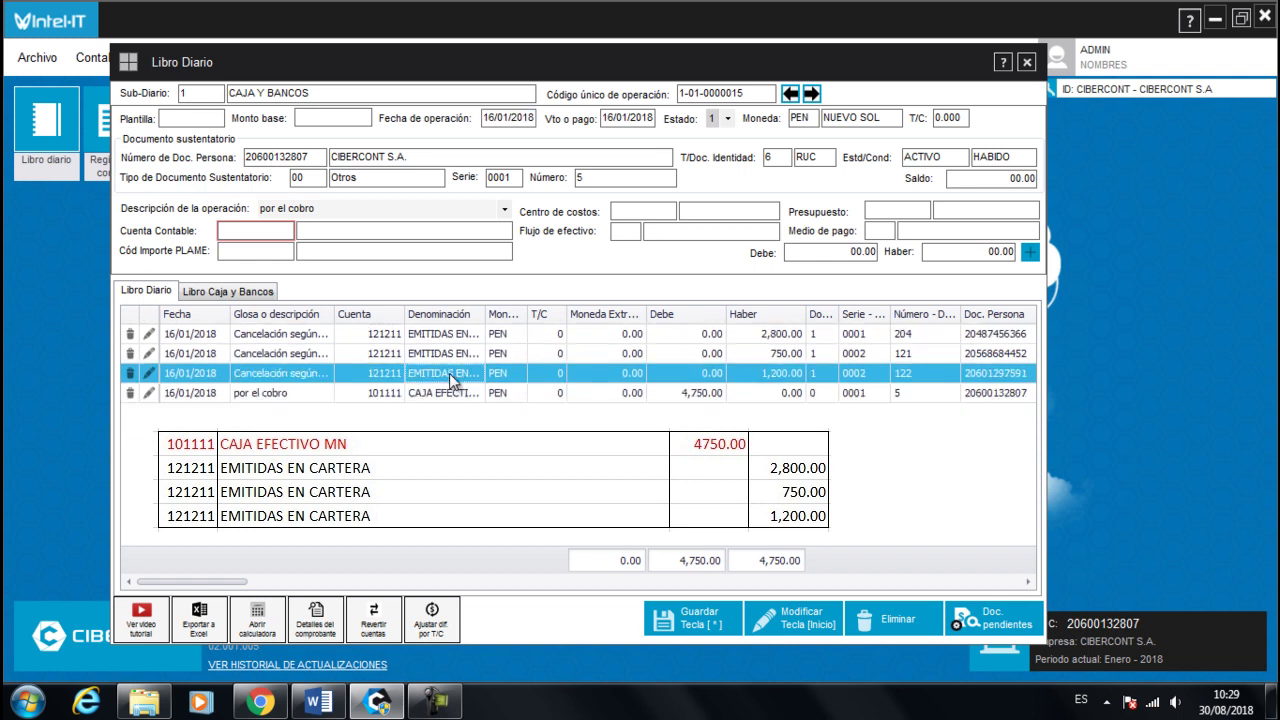
click(439, 354)
click(439, 340)
click(444, 361)
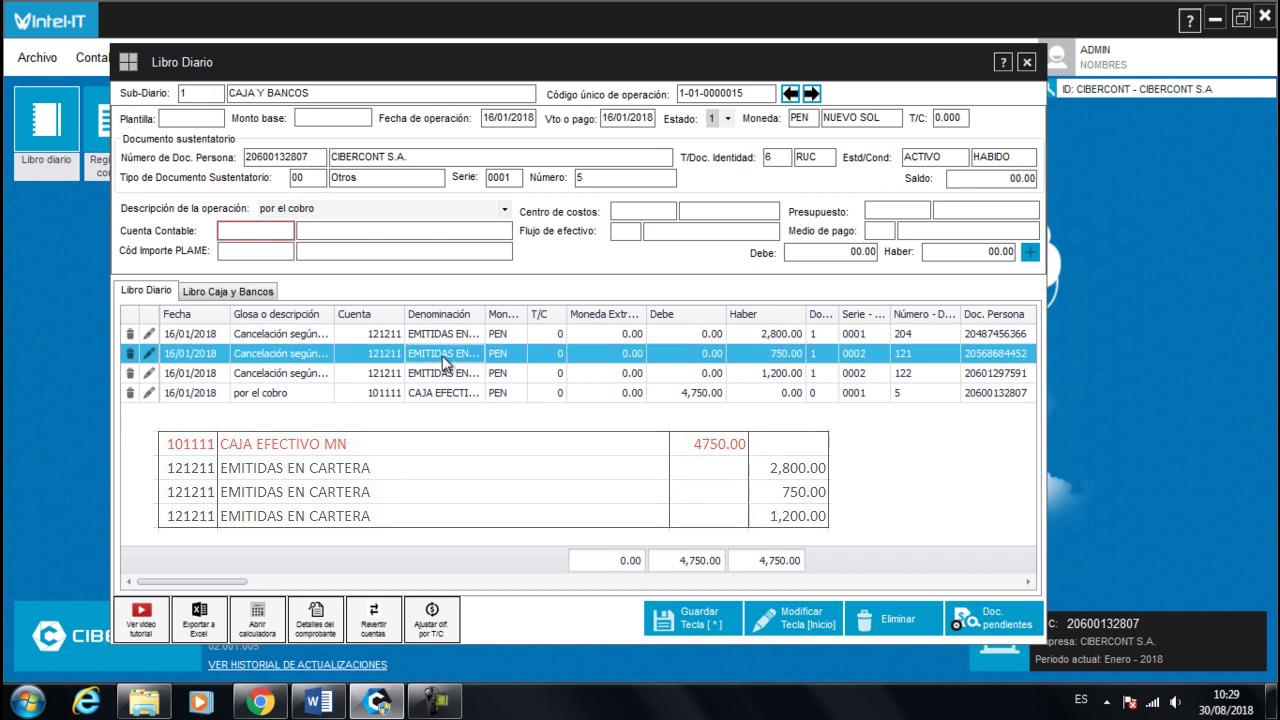
click(447, 373)
click(449, 394)
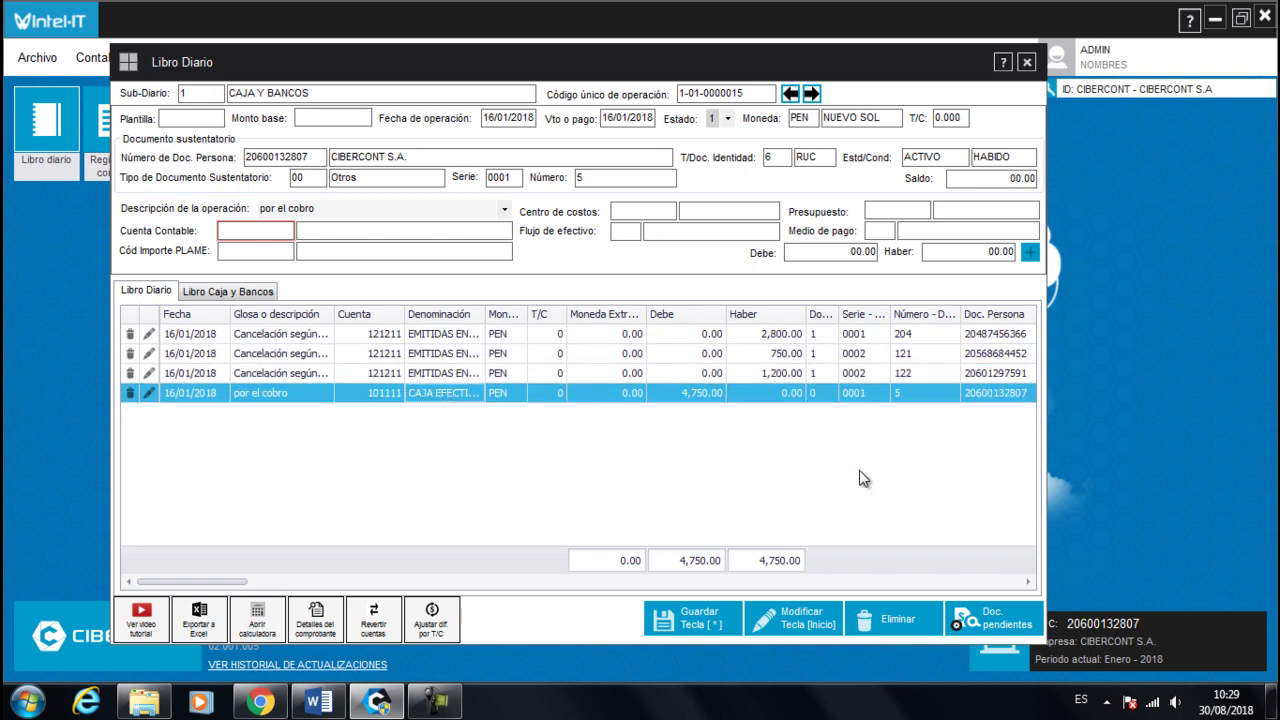
click(708, 618)
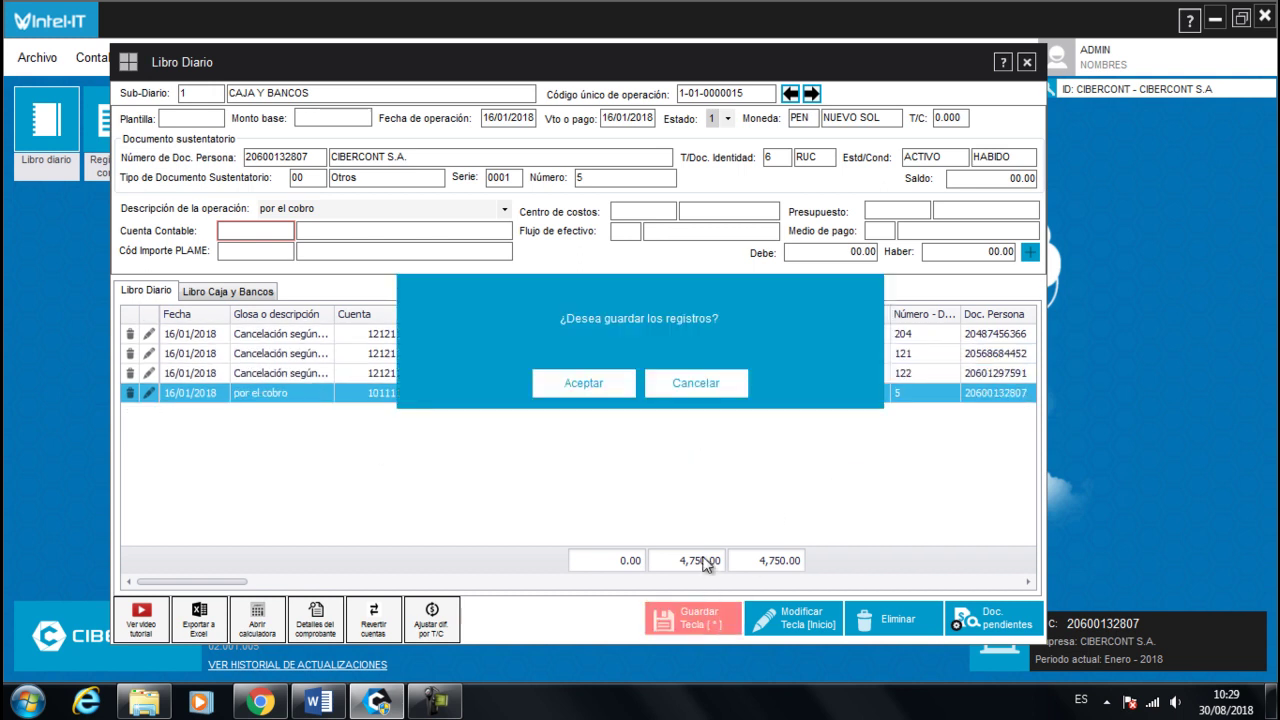
Step: Confirm saving with Aceptar and reload voucher 1-01-000015 with its four balanced lines
click(588, 384)
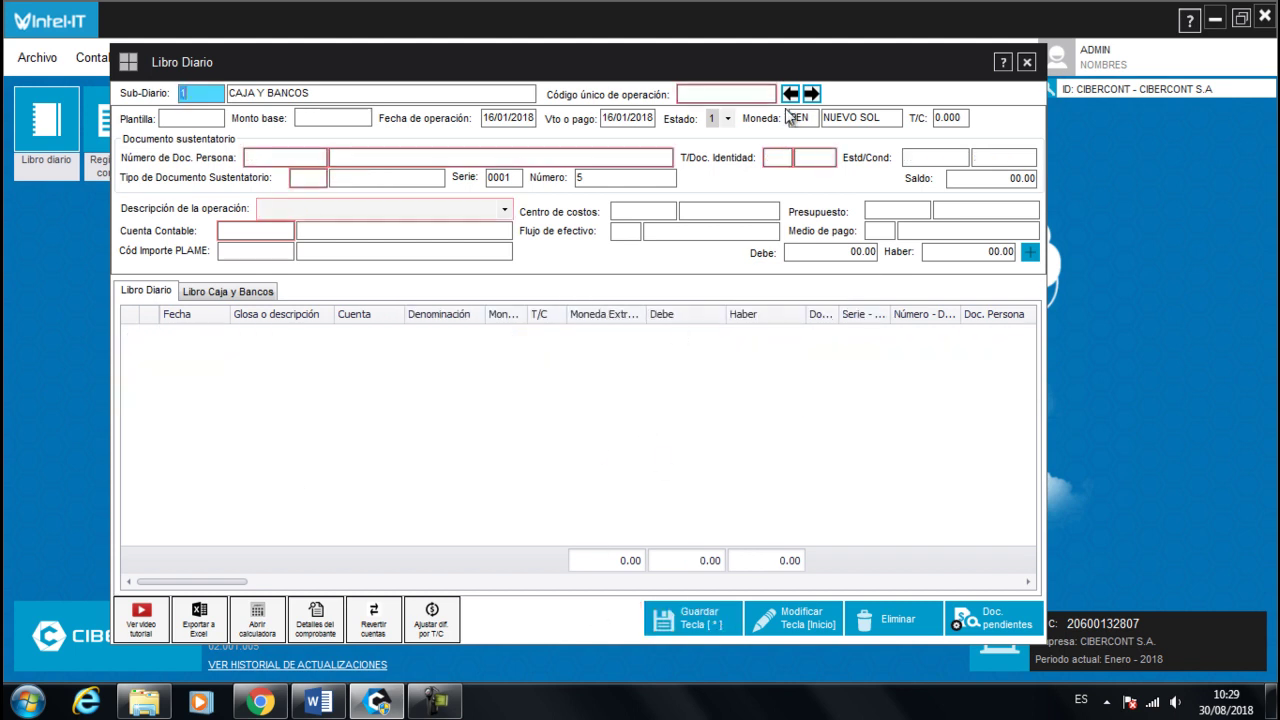
click(790, 94)
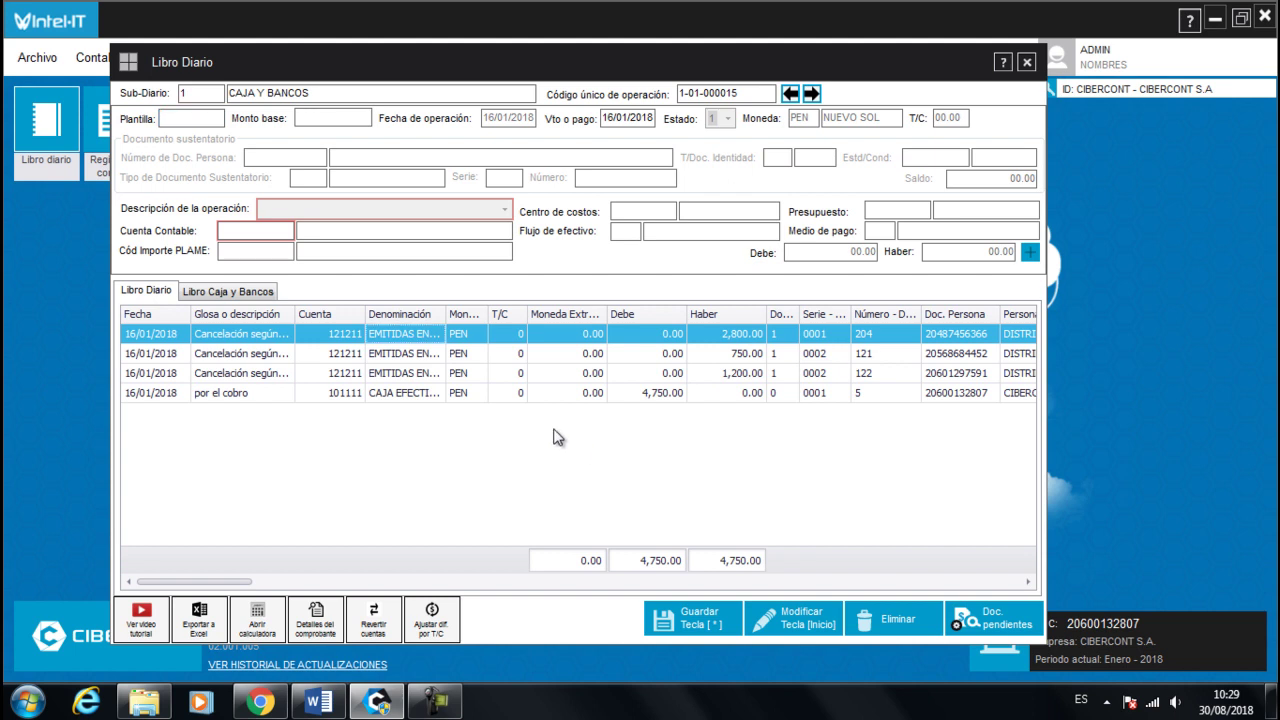
click(408, 393)
click(404, 373)
click(404, 352)
click(404, 337)
click(435, 375)
click(421, 357)
click(406, 333)
click(403, 358)
click(408, 373)
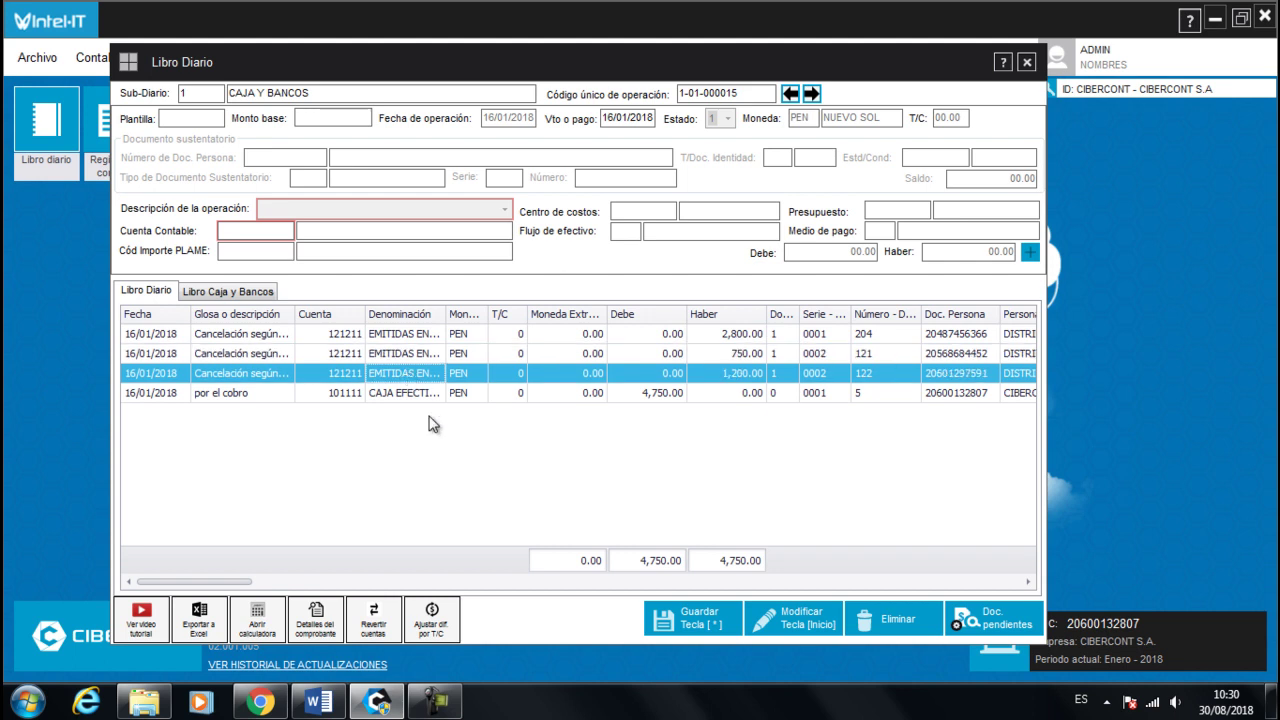